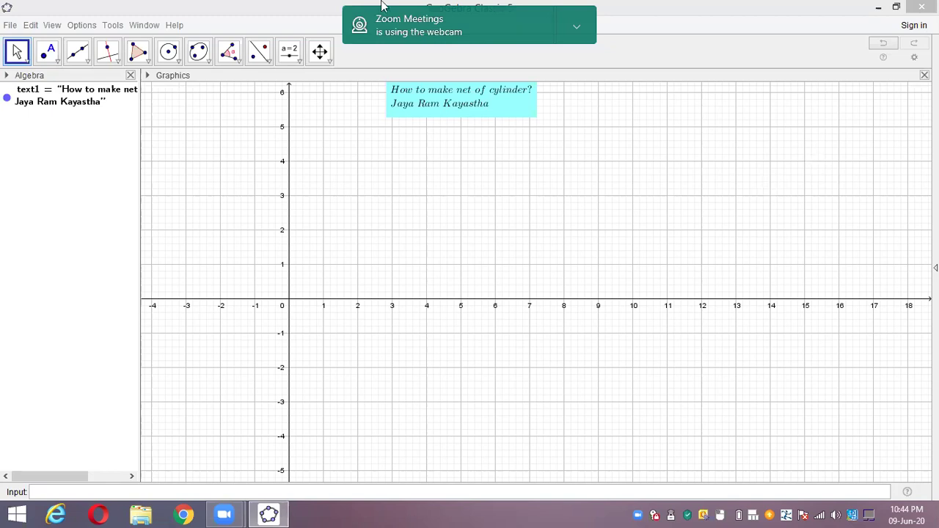
Hide the axes in the 2D graphics view and open the 3D Graphics view beside it.
{"action": "right_click", "coordinate": [288, 200]}
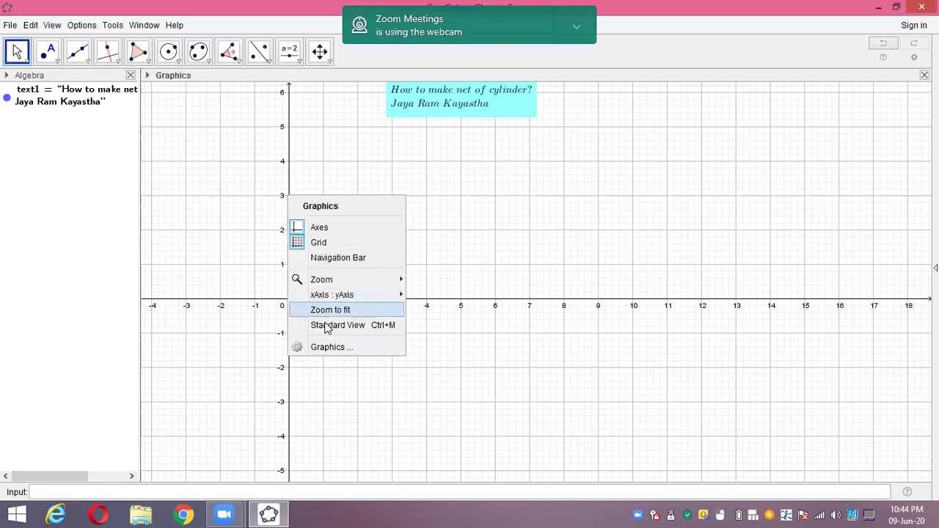
{"action": "left_click", "coordinate": [317, 227]}
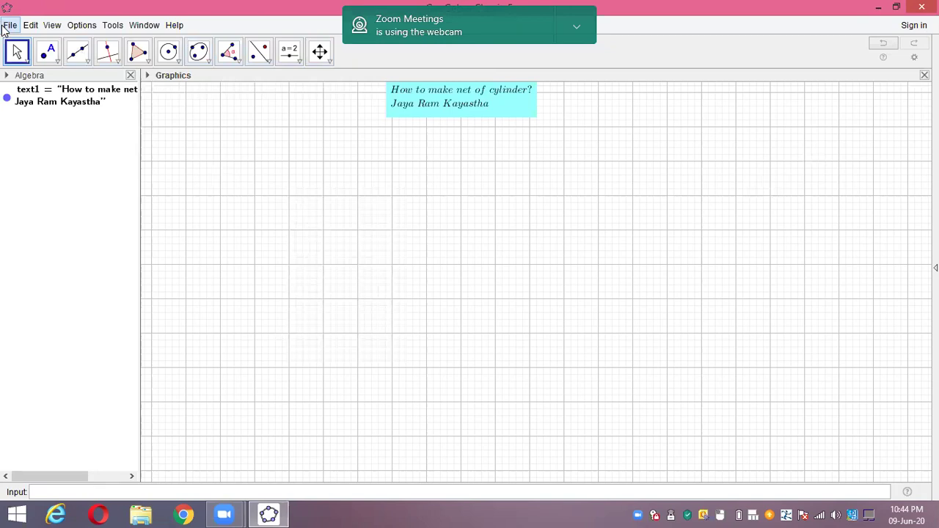
{"action": "left_click", "coordinate": [13, 27]}
{"action": "mouse_move", "coordinate": [39, 106]}
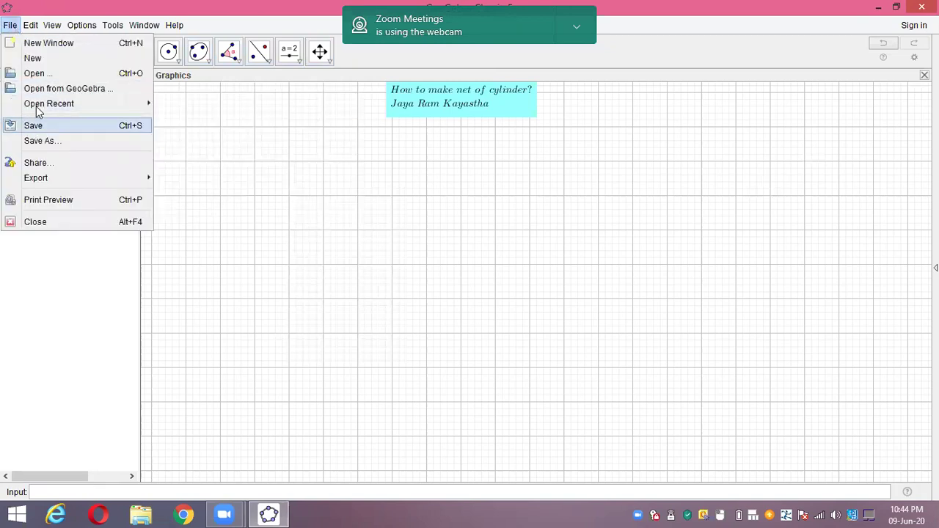
{"action": "mouse_move", "coordinate": [48, 26]}
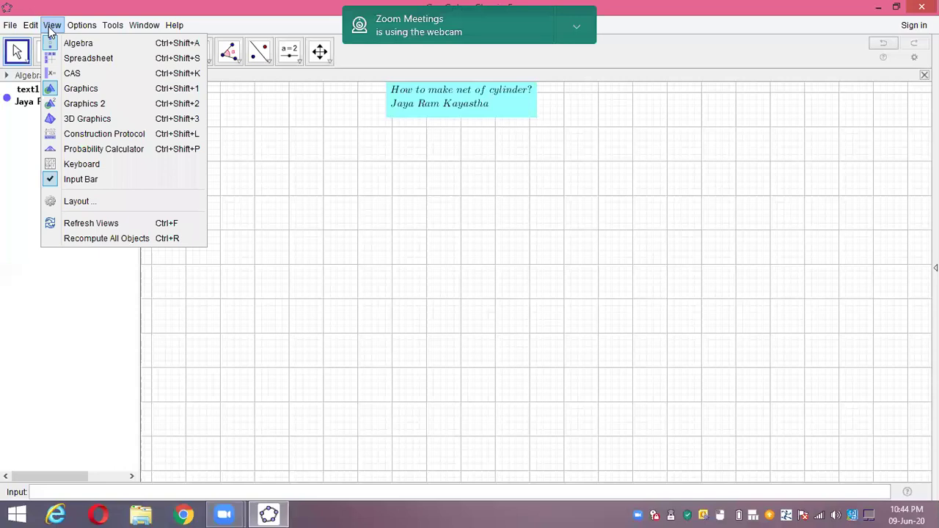
{"action": "left_click", "coordinate": [51, 121]}
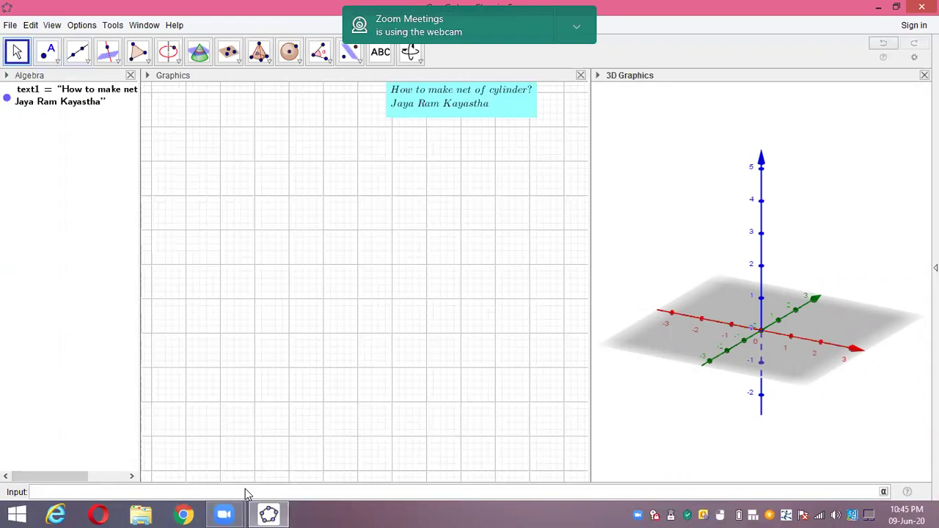
Define a number a with the value 1.
{"action": "type", "text": "a=1"}
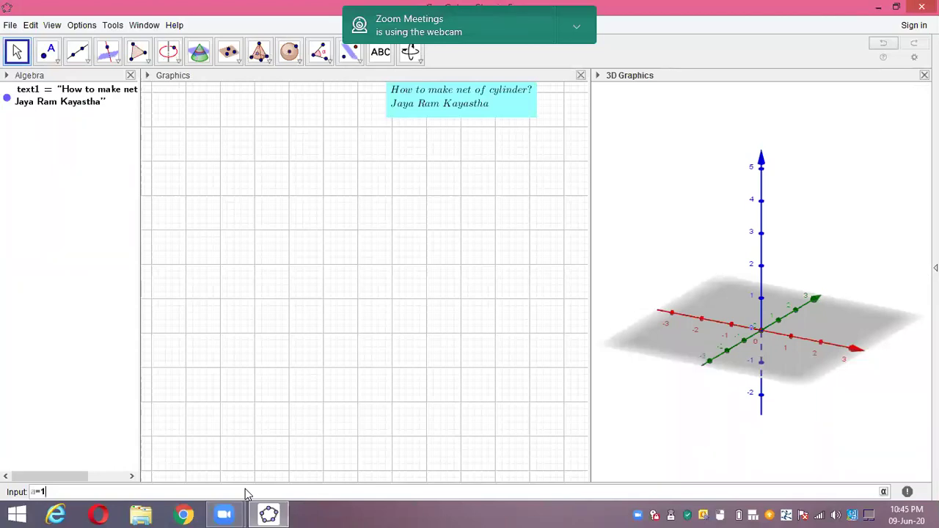
{"action": "key", "text": "Return"}
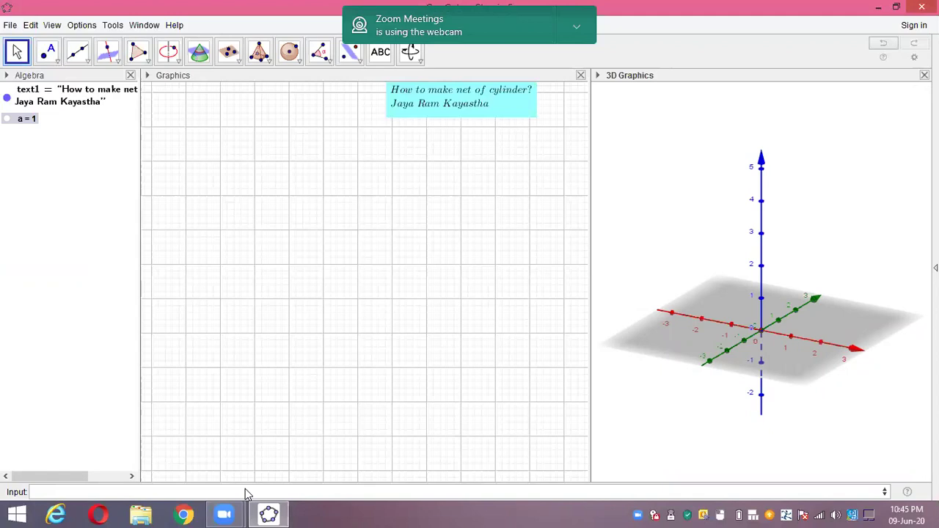
{"action": "type", "text": "A"}
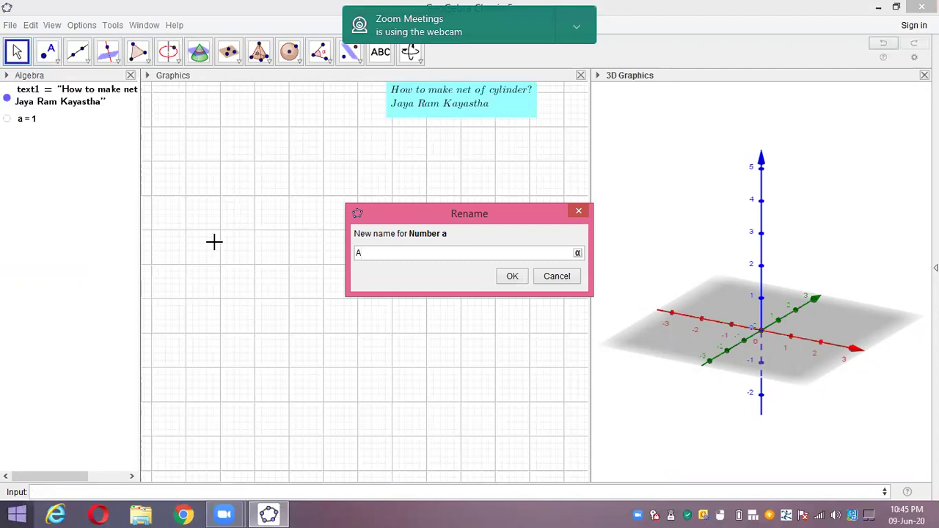
{"action": "left_click", "coordinate": [580, 214]}
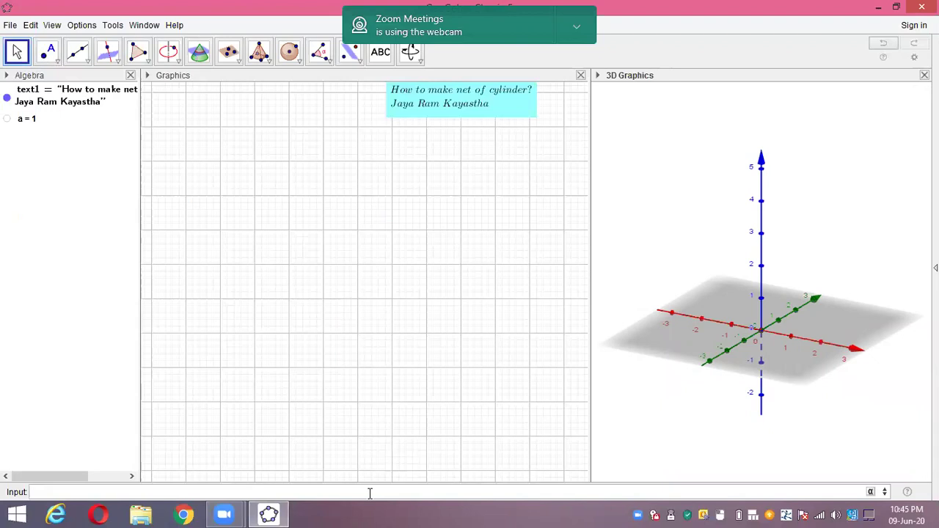
Create the point A = (0,0,a) on the vertical axis.
{"action": "type", "text": "a="}
{"action": "type", "text": "()"}
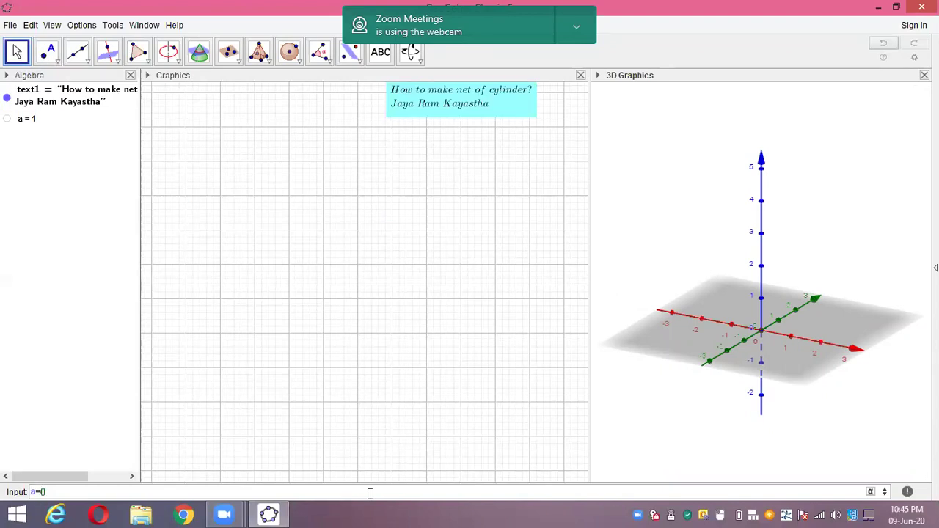
{"action": "type", "text": "0"}
{"action": "type", "text": ",0,a"}
{"action": "left_click", "coordinate": [36, 492]}
{"action": "key", "text": "BackSpace"}
{"action": "key", "text": "BackSpace"}
{"action": "type", "text": "A"}
{"action": "key", "text": "Return"}
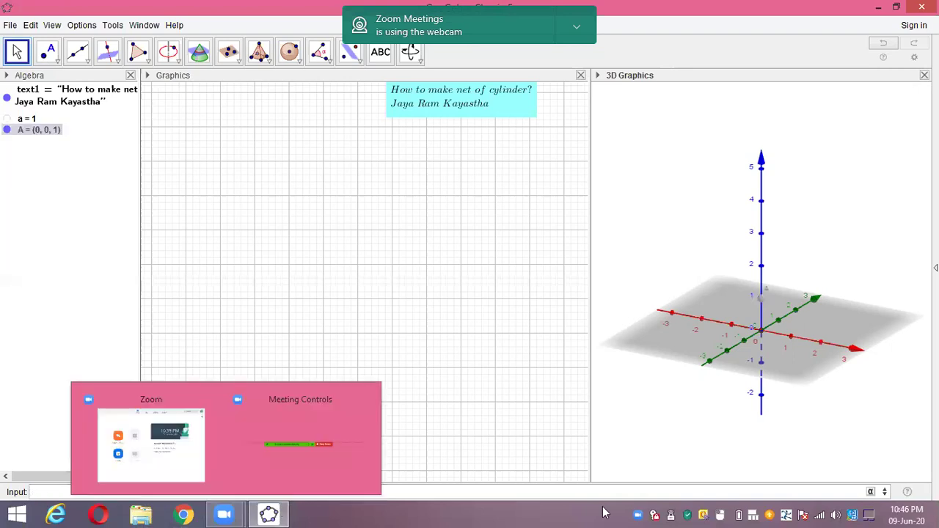
{"action": "left_click", "coordinate": [390, 330]}
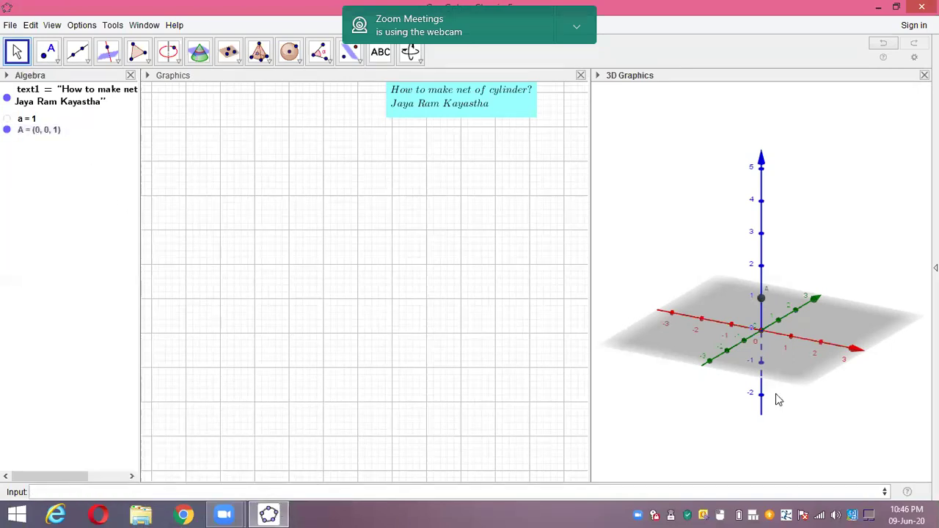
Define a circle centred at A with radius r, creating a slider for r.
{"action": "left_click", "coordinate": [129, 492]}
{"action": "type", "text": "cir"}
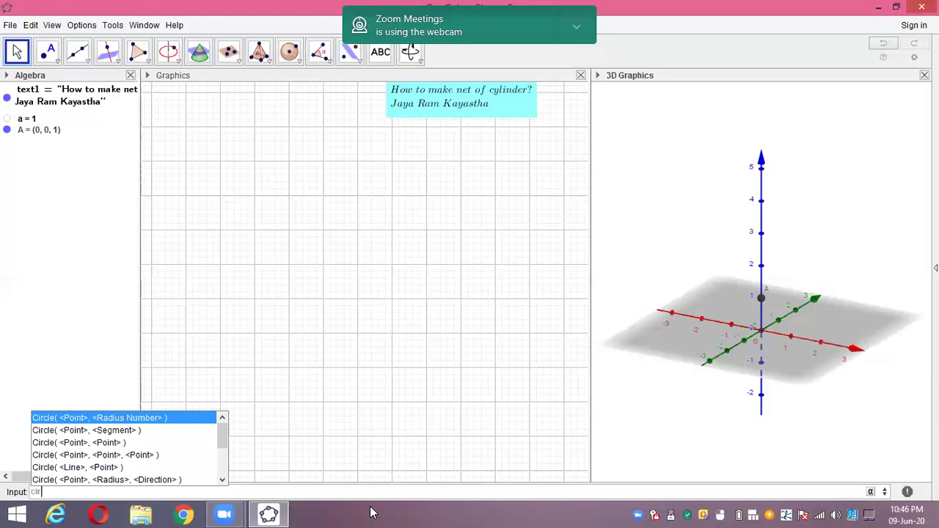
{"action": "key", "text": "Return"}
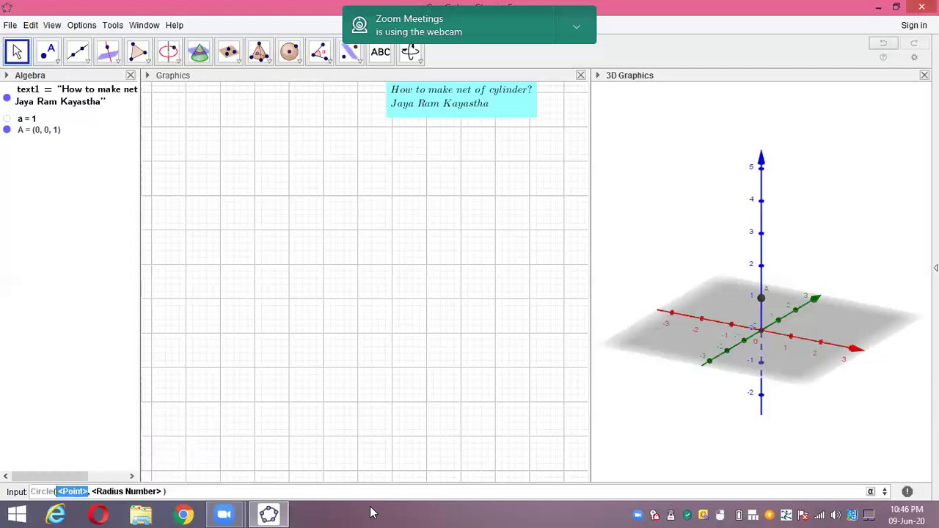
{"action": "type", "text": "A"}
{"action": "key", "text": "Tab"}
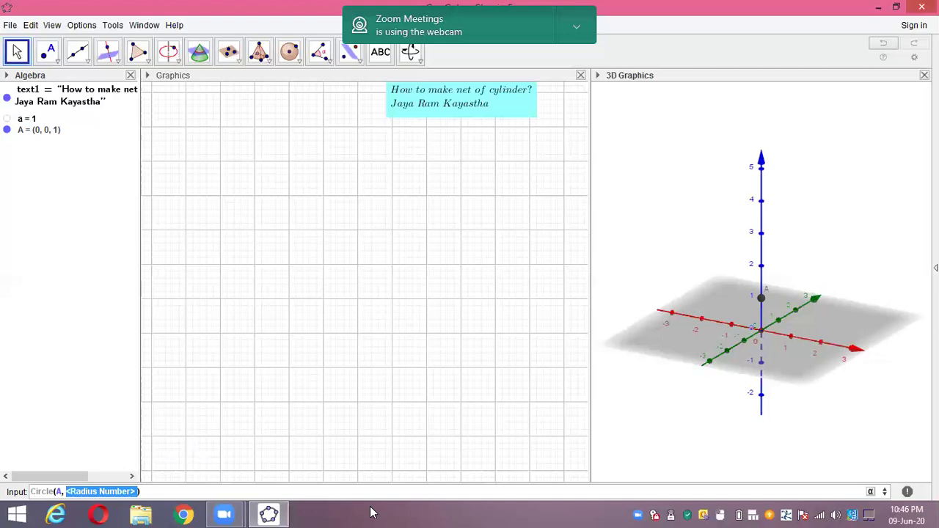
{"action": "type", "text": "rcle(A, r"}
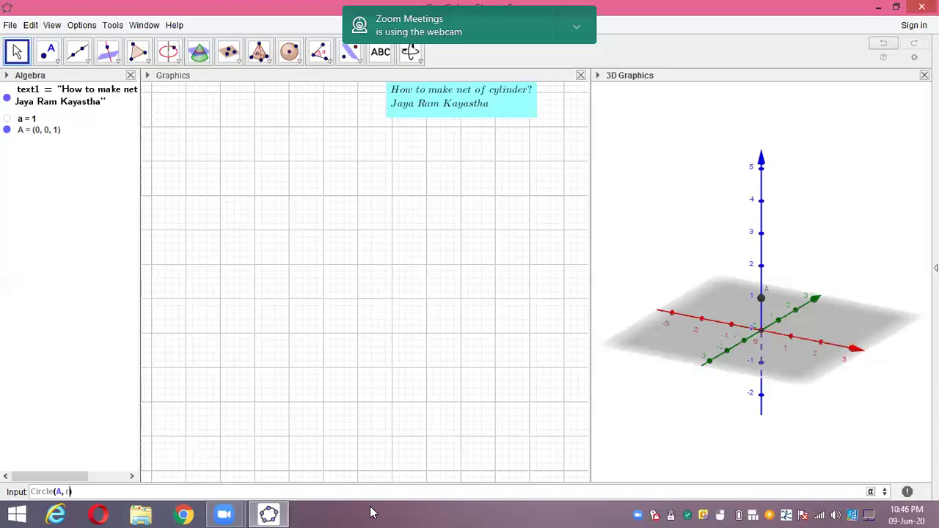
{"action": "key", "text": "Return"}
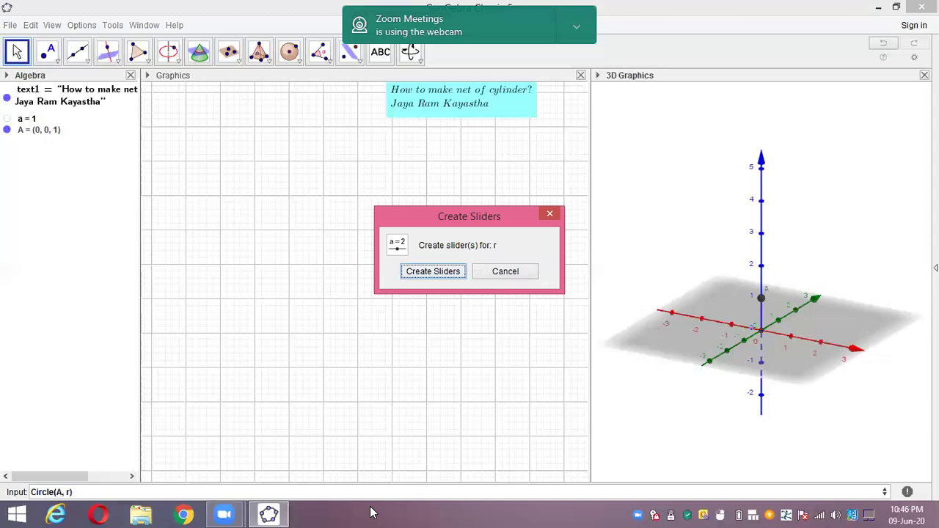
{"action": "key", "text": "Return"}
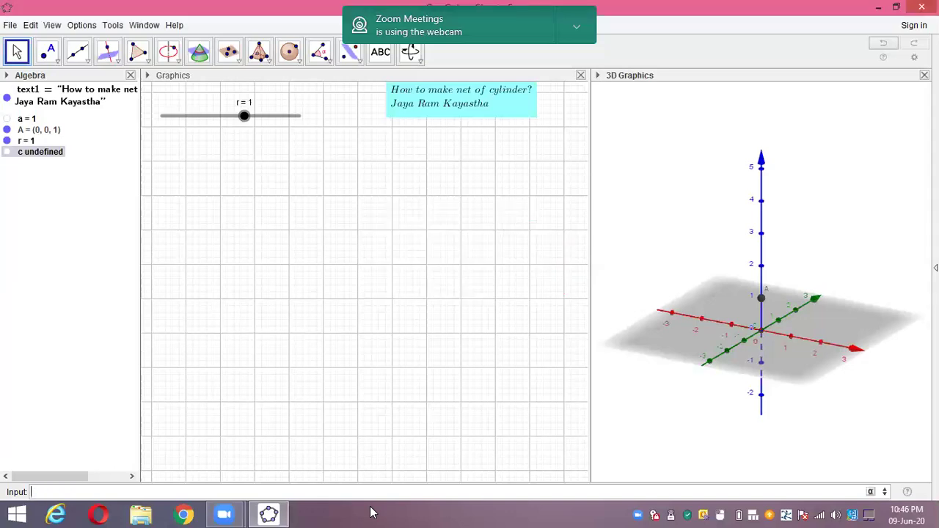
Redefine circle c as Circle(A, r, zAxis) and show it in the 3D view.
{"action": "left_click", "coordinate": [18, 210]}
{"action": "right_click", "coordinate": [29, 155]}
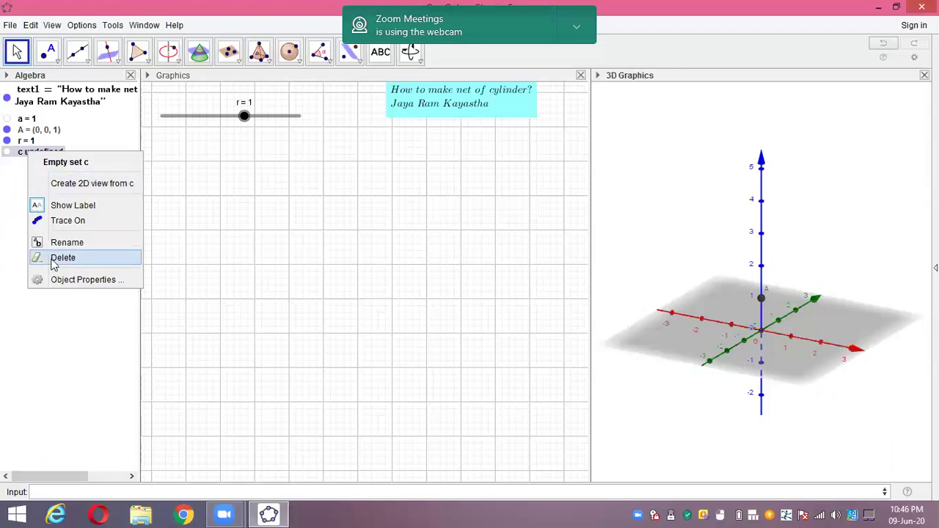
{"action": "left_click", "coordinate": [21, 208]}
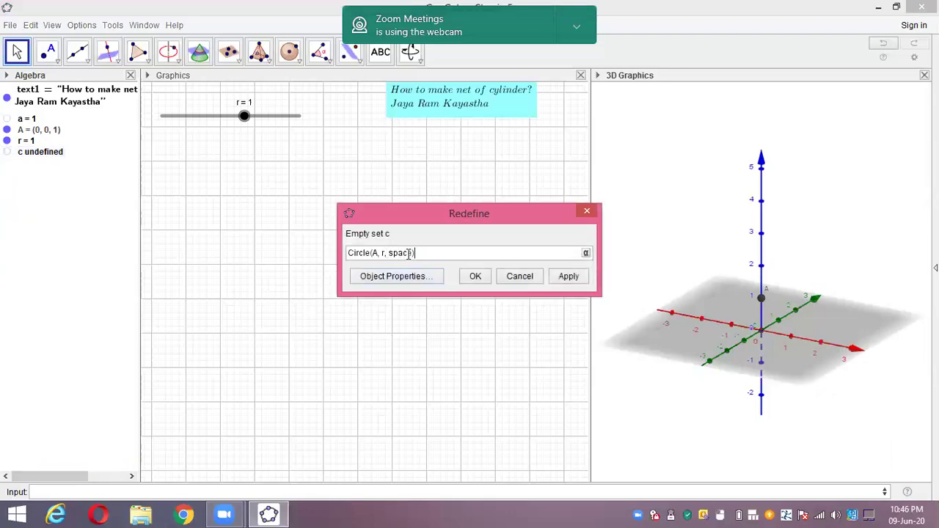
{"action": "double_click", "coordinate": [393, 253]}
{"action": "type", "text": "zAxis"}
{"action": "key", "text": "Return"}
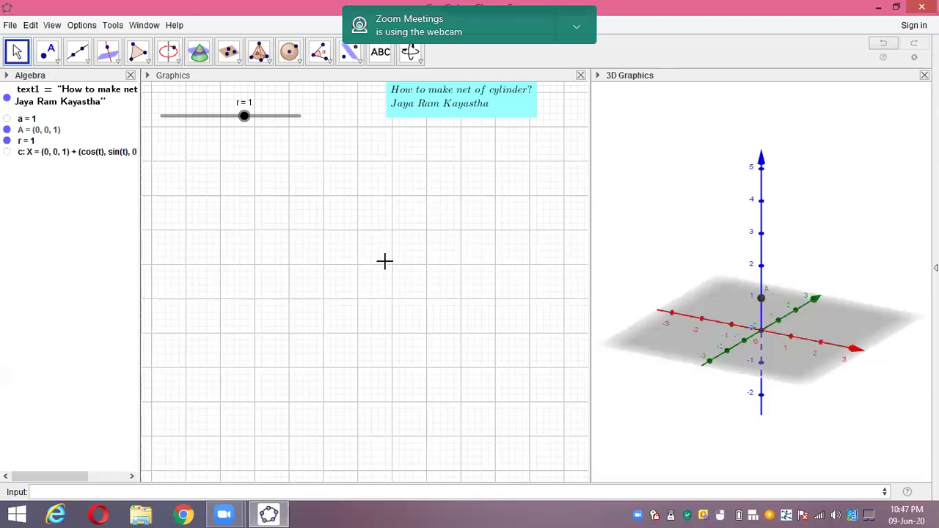
{"action": "left_click", "coordinate": [6, 152]}
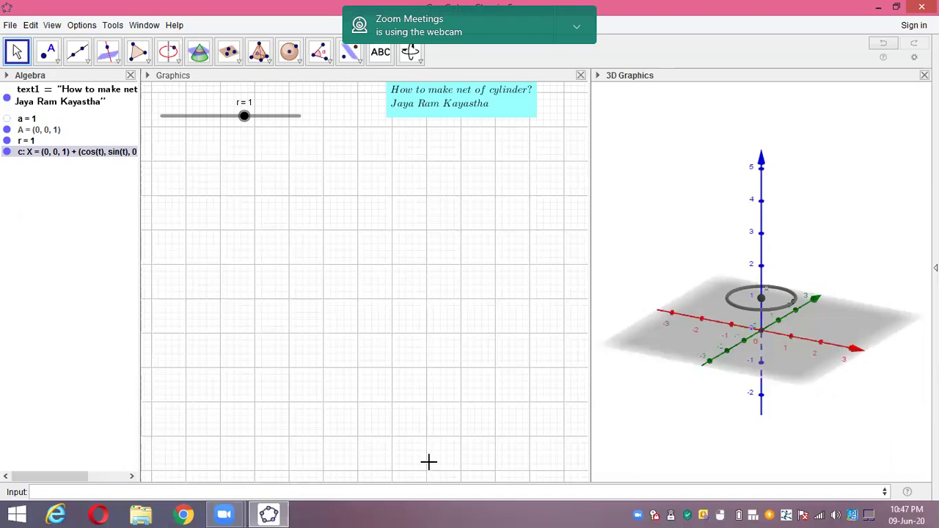
Create a cylinder on circle c with height h, creating a slider for h.
{"action": "left_click", "coordinate": [425, 488]}
{"action": "type", "text": "cyli"}
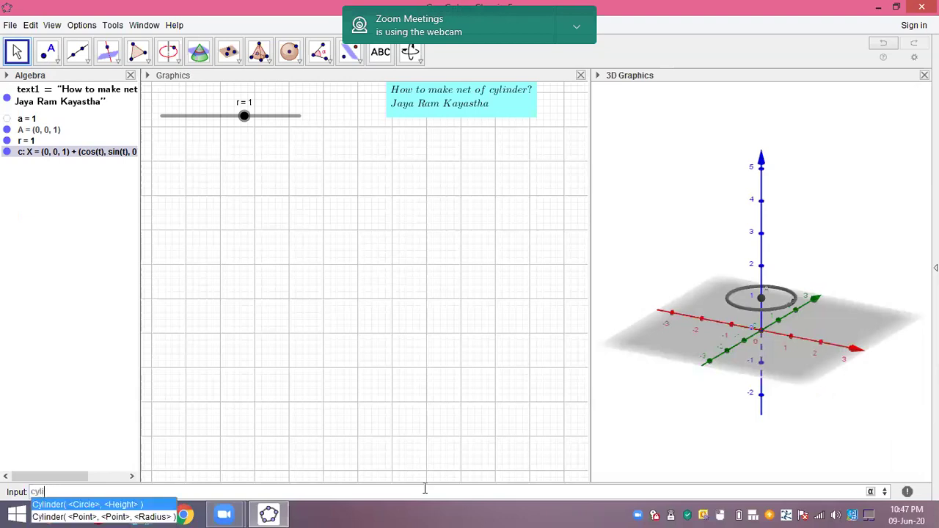
{"action": "key", "text": "Return"}
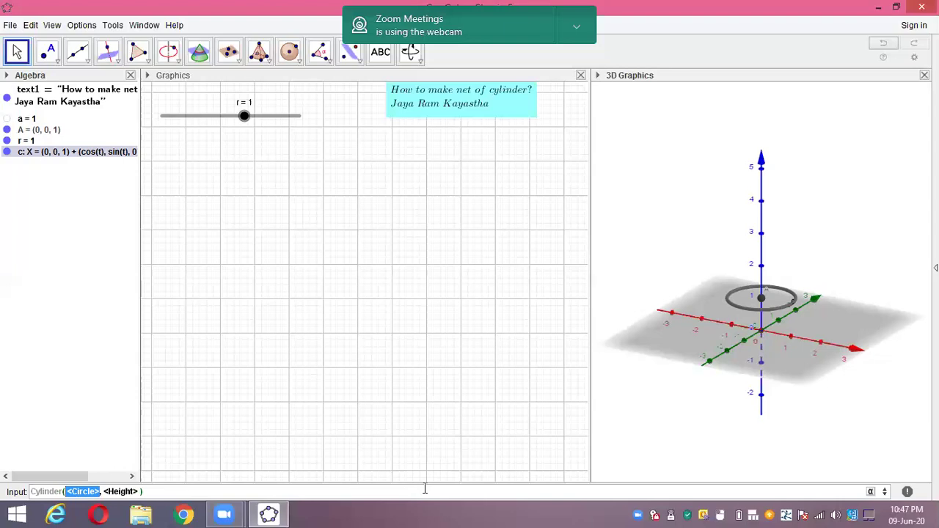
{"action": "type", "text": "c"}
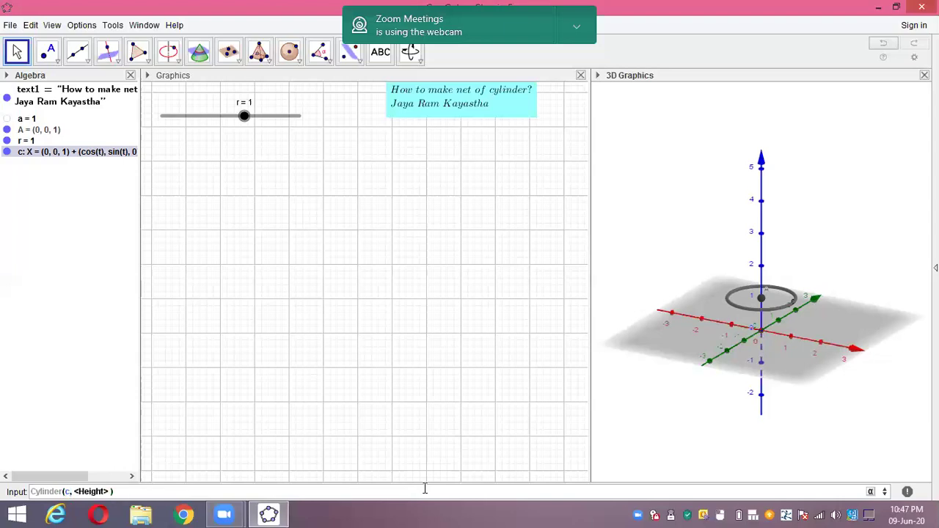
{"action": "key", "text": "Tab"}
{"action": "type", "text": "h"}
{"action": "key", "text": "Return"}
{"action": "key", "text": "Return"}
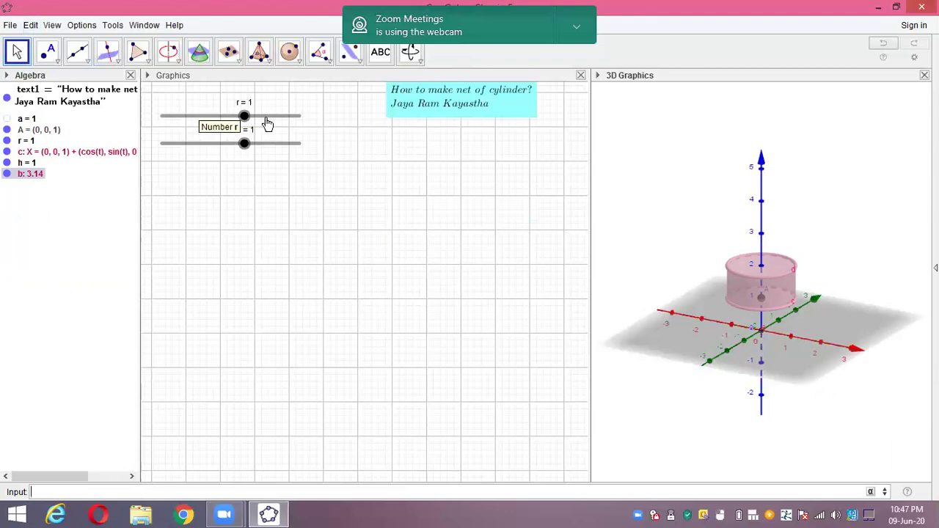
Try out the radius slider, restore it, and set the height slider h to 2.5.
{"action": "left_click_drag", "start_coordinate": [267, 122], "coordinate": [163, 139]}
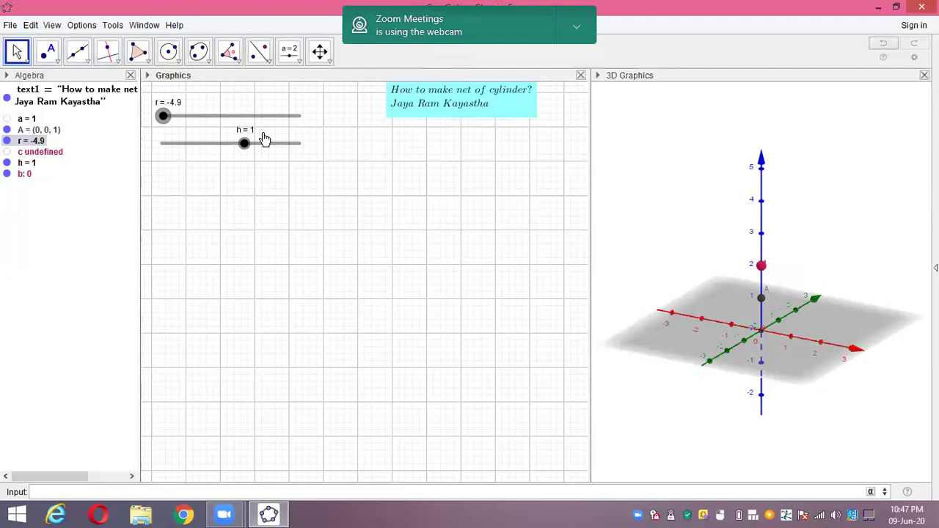
{"action": "key", "text": "ctrl+z"}
{"action": "left_click", "coordinate": [206, 144]}
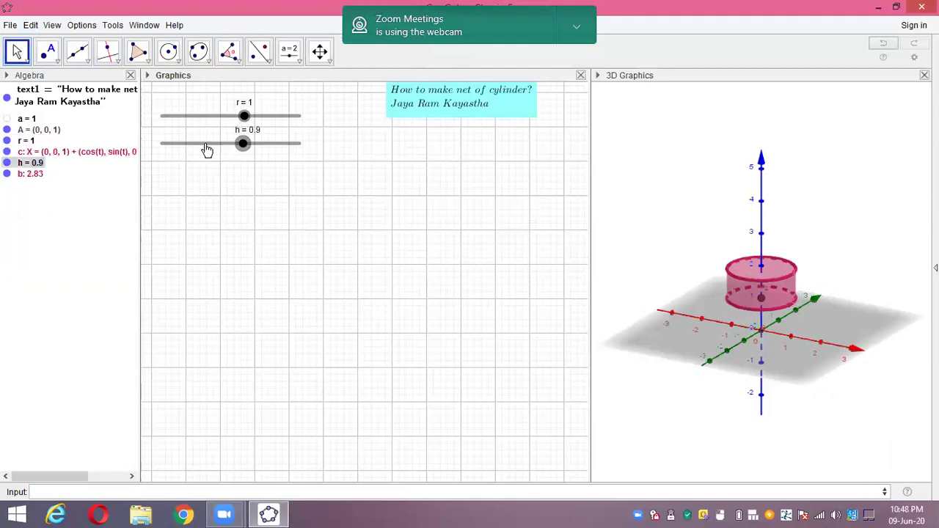
{"action": "left_click", "coordinate": [218, 146]}
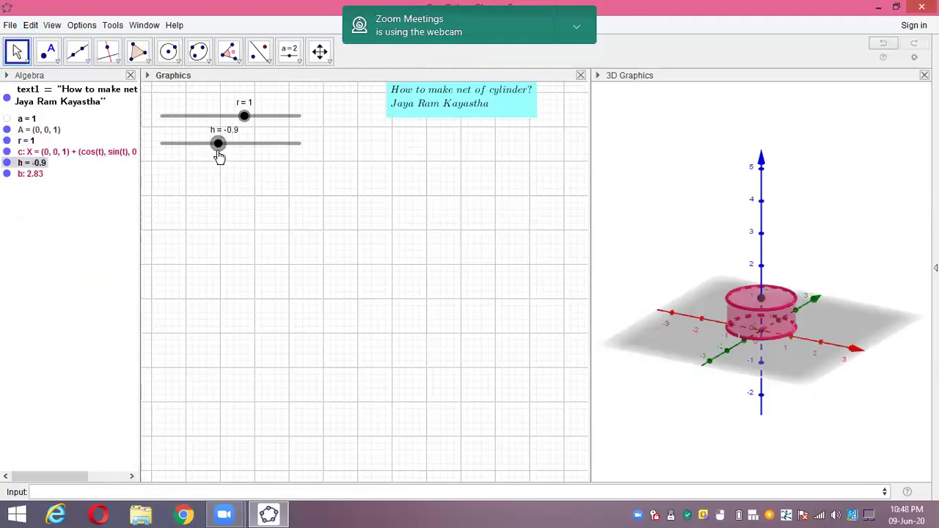
{"action": "left_click", "coordinate": [266, 151]}
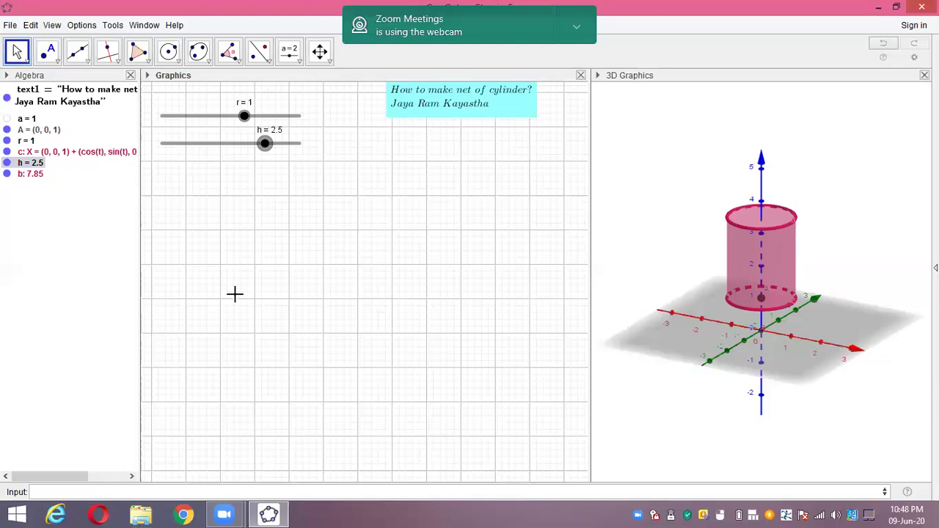
Draw a circle of radius r centred at (-2, -2) in the 2D graphics view.
{"action": "left_click", "coordinate": [174, 63]}
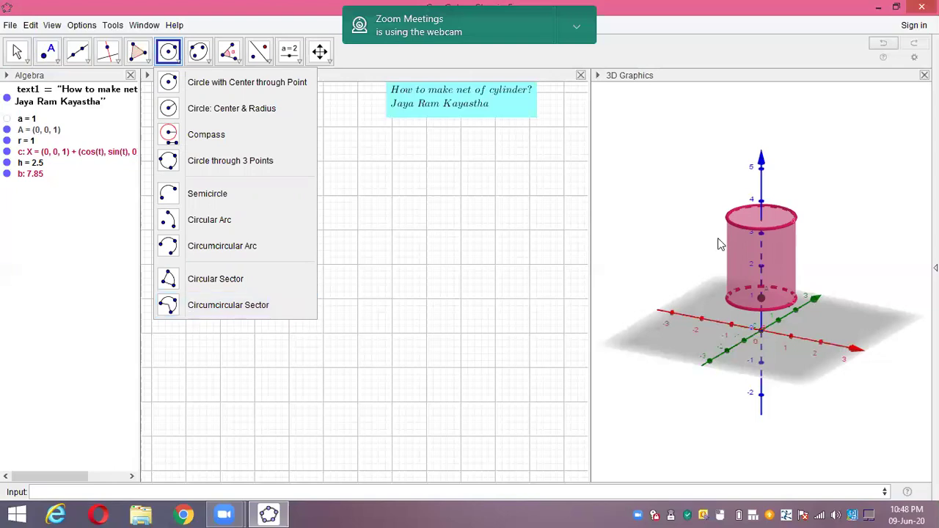
{"action": "left_click", "coordinate": [243, 115]}
{"action": "left_click", "coordinate": [220, 367]}
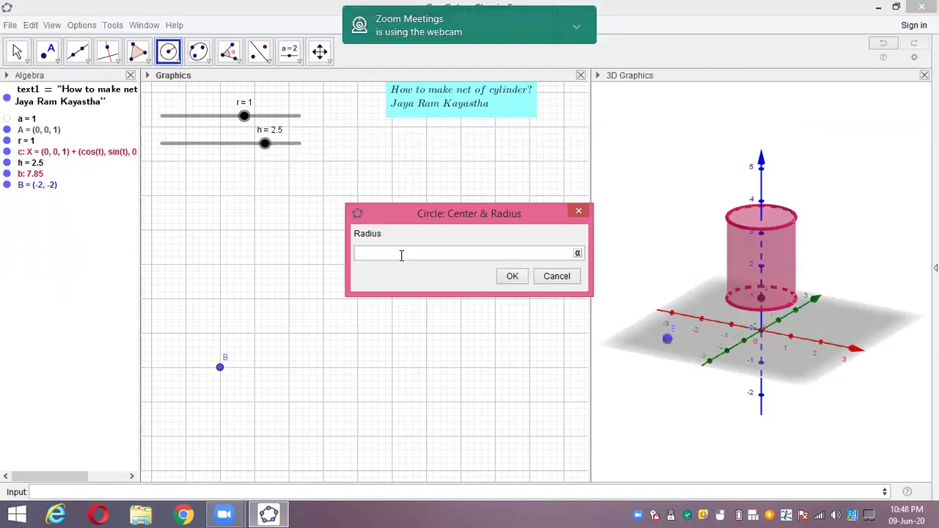
{"action": "type", "text": "r"}
{"action": "key", "text": "Return"}
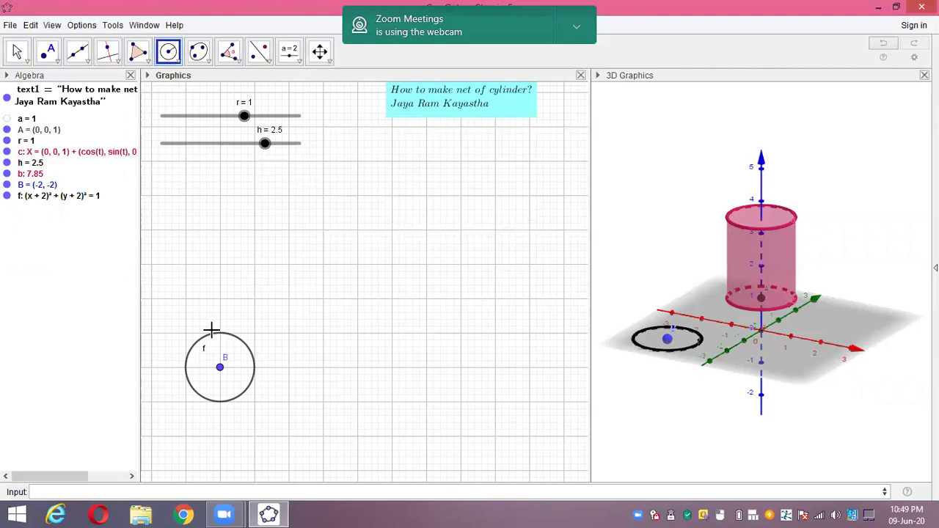
Define a number equal to 2 pi for the circumference of the circle.
{"action": "left_click", "coordinate": [202, 492]}
{"action": "type", "text": "2 pi"}
{"action": "key", "text": "Return"}
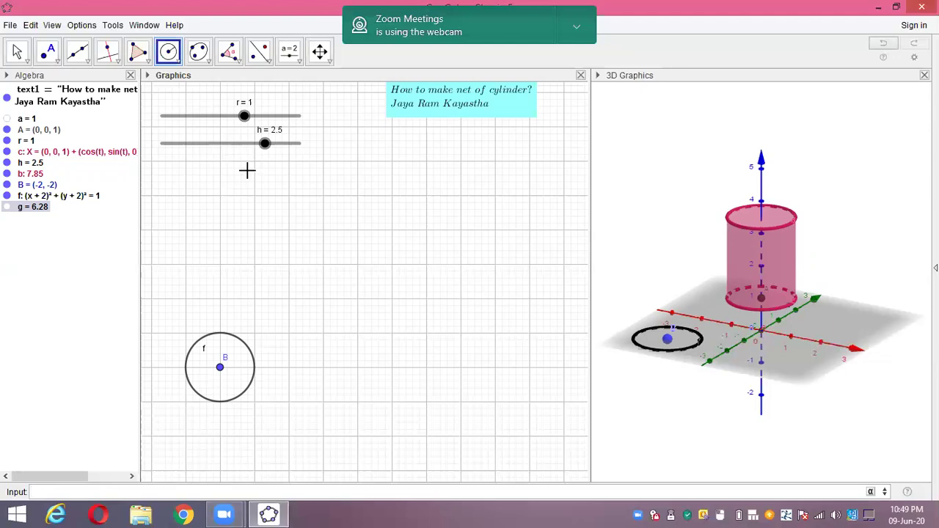
{"action": "left_click", "coordinate": [187, 492]}
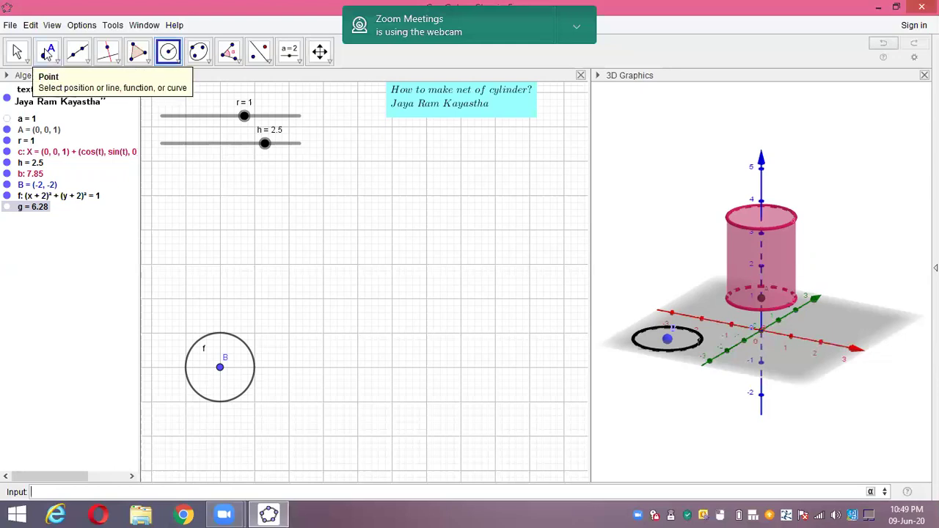
Place point C at the top of the circle centred at B and draw a segment of length g from it.
{"action": "left_click", "coordinate": [46, 53]}
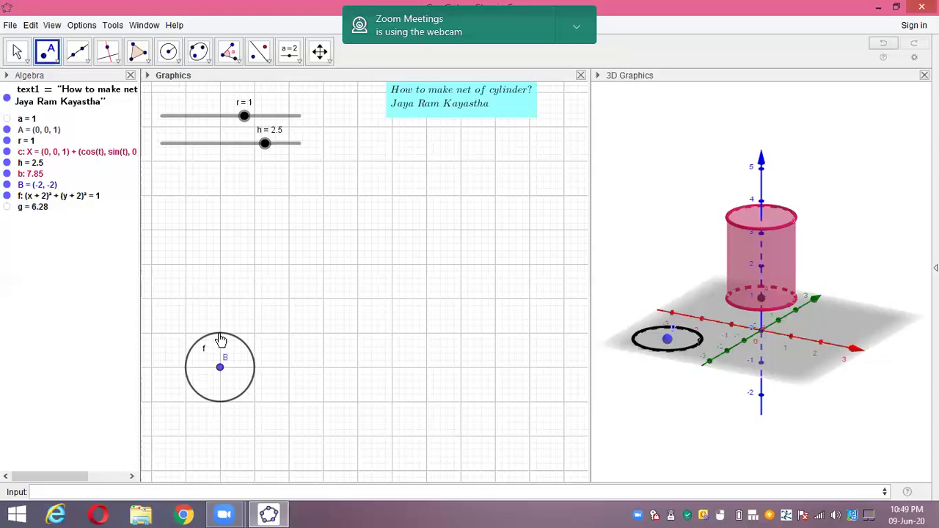
{"action": "left_click", "coordinate": [220, 334]}
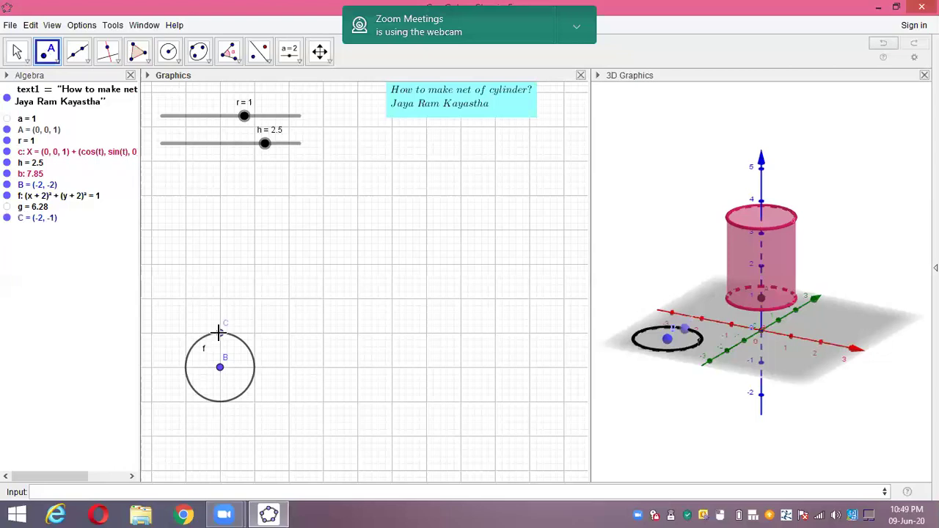
{"action": "left_click", "coordinate": [78, 62]}
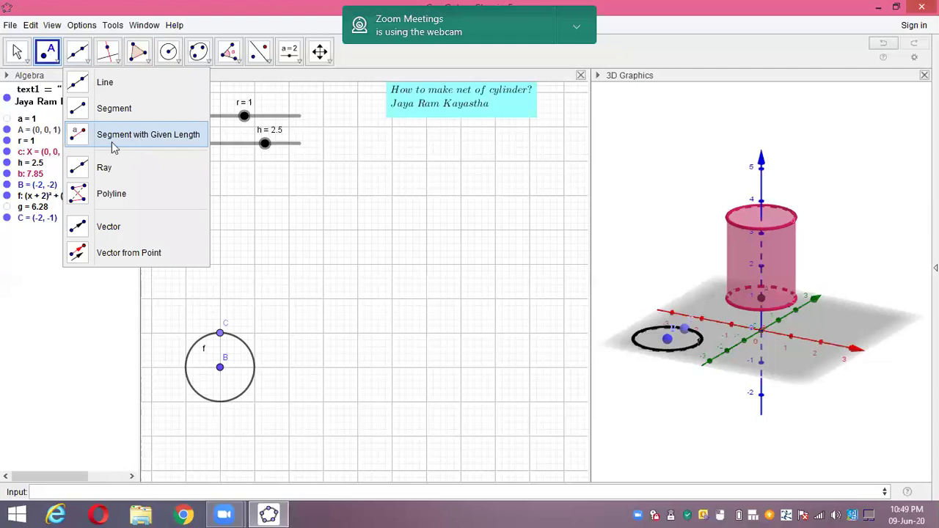
{"action": "left_click", "coordinate": [217, 331]}
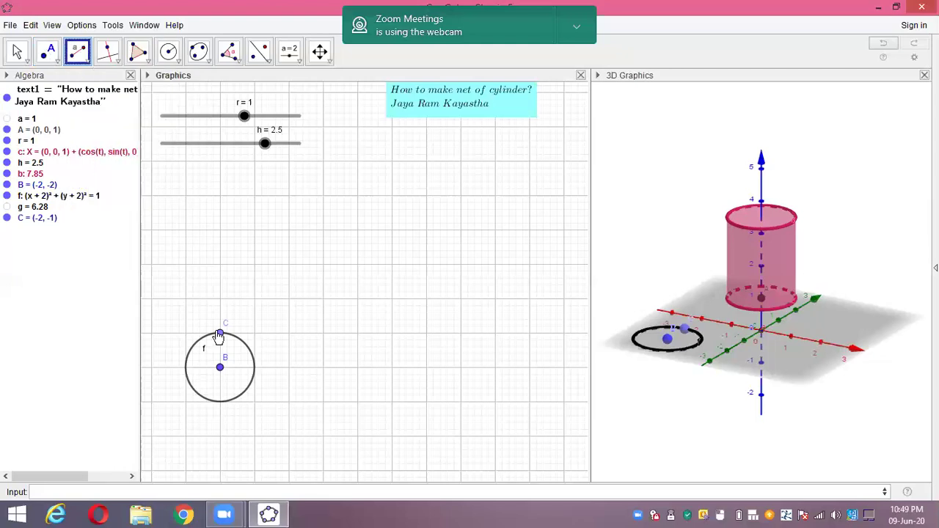
{"action": "left_click", "coordinate": [220, 332]}
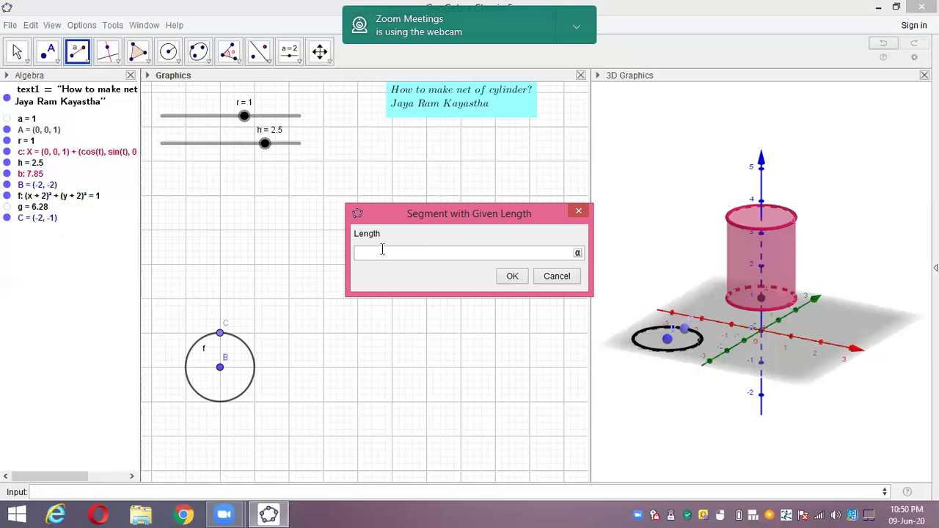
{"action": "type", "text": "g"}
{"action": "left_click", "coordinate": [512, 276]}
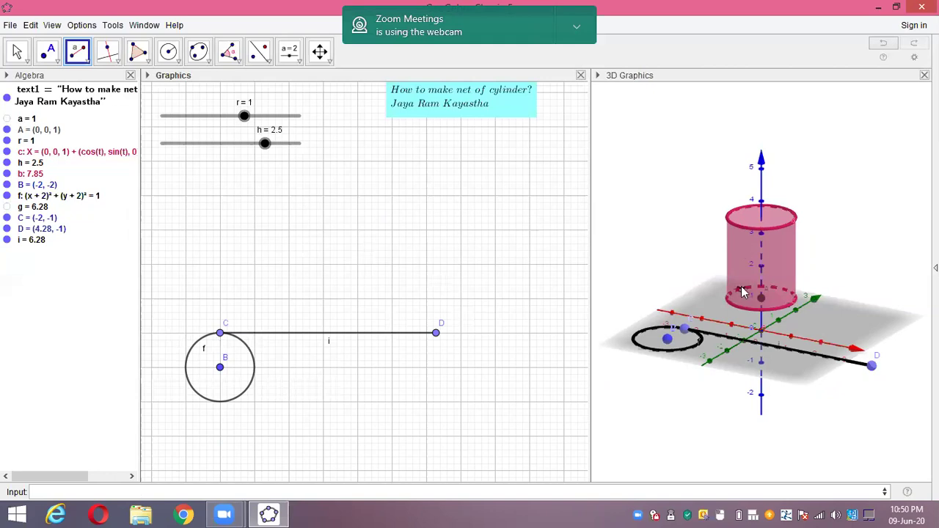
Draw a segment of length h from point C and swing its free endpoint E to stand vertically above C.
{"action": "left_click", "coordinate": [78, 52]}
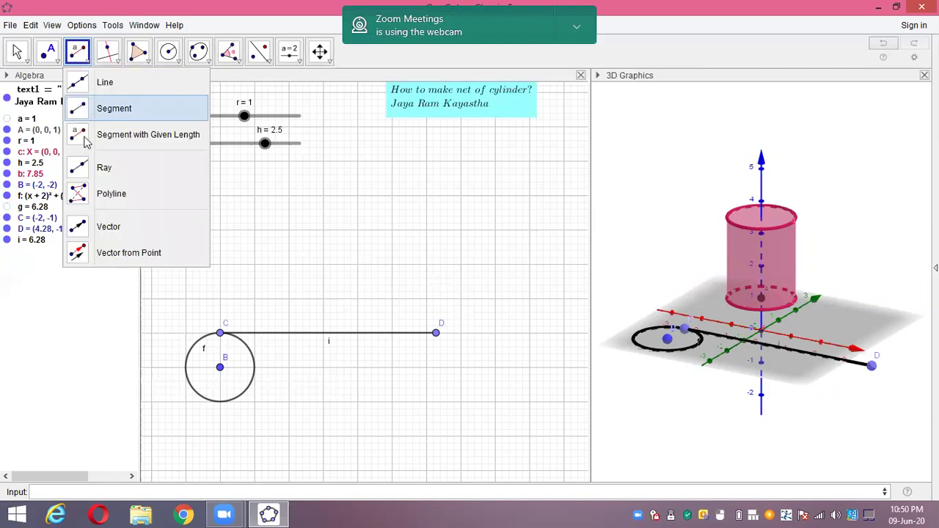
{"action": "left_click", "coordinate": [219, 329]}
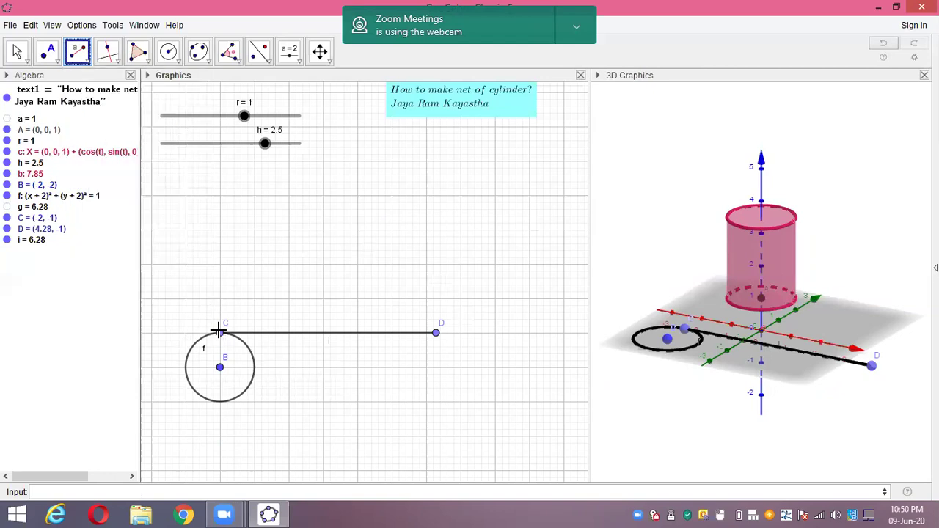
{"action": "left_click", "coordinate": [403, 258]}
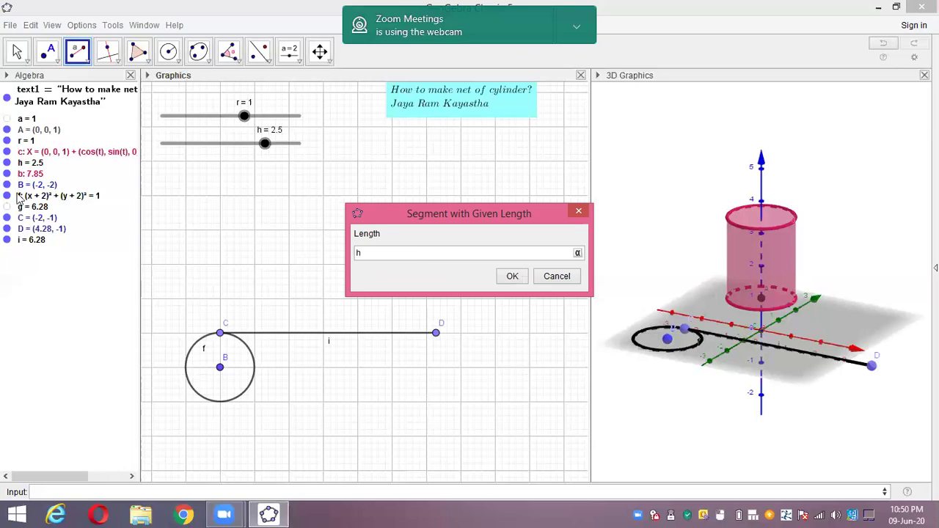
{"action": "left_click", "coordinate": [512, 277]}
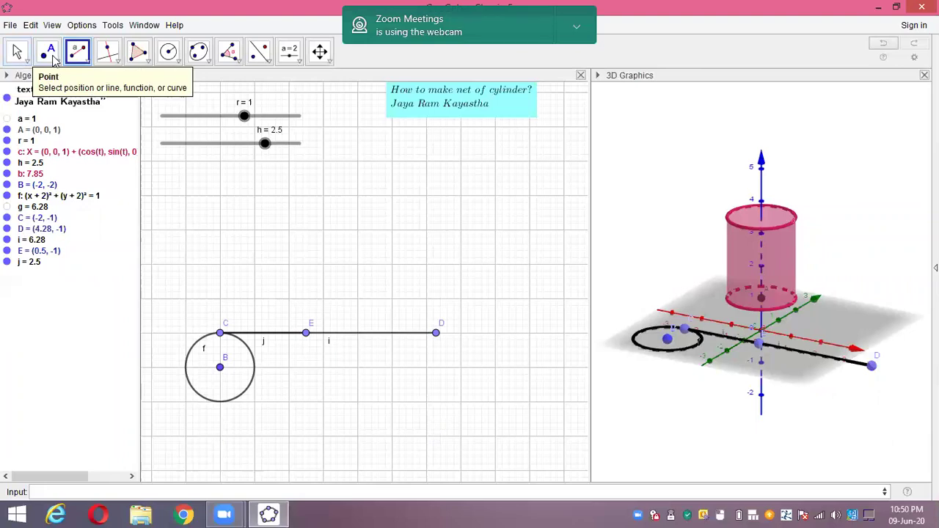
{"action": "left_click", "coordinate": [19, 59]}
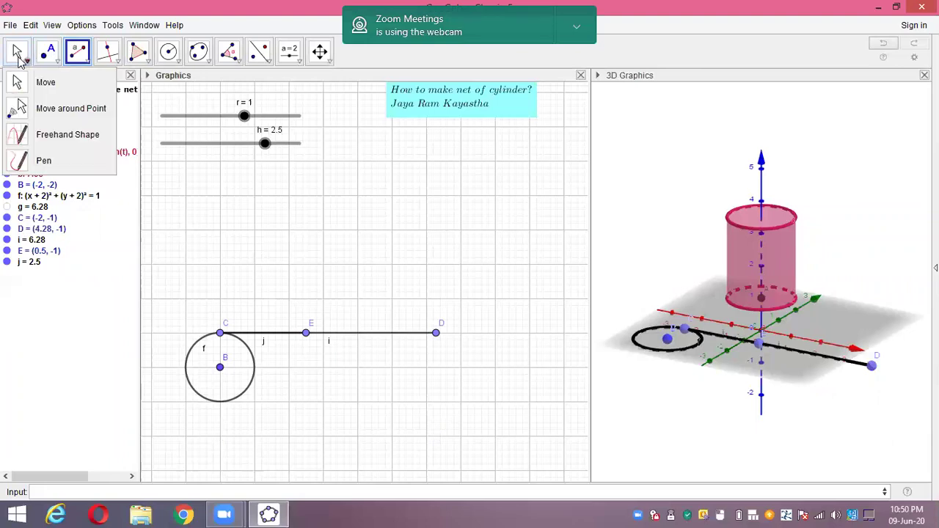
{"action": "left_click", "coordinate": [72, 84]}
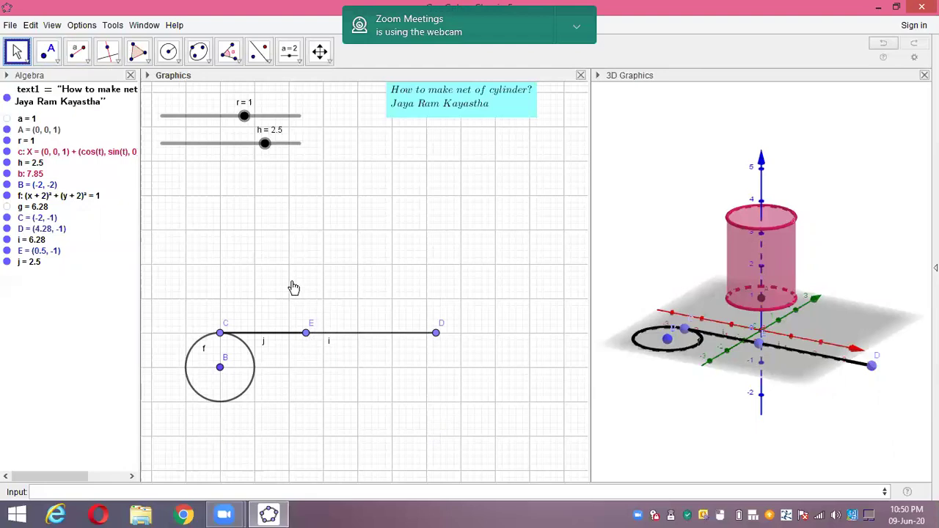
{"action": "left_click_drag", "start_coordinate": [294, 287], "coordinate": [222, 225]}
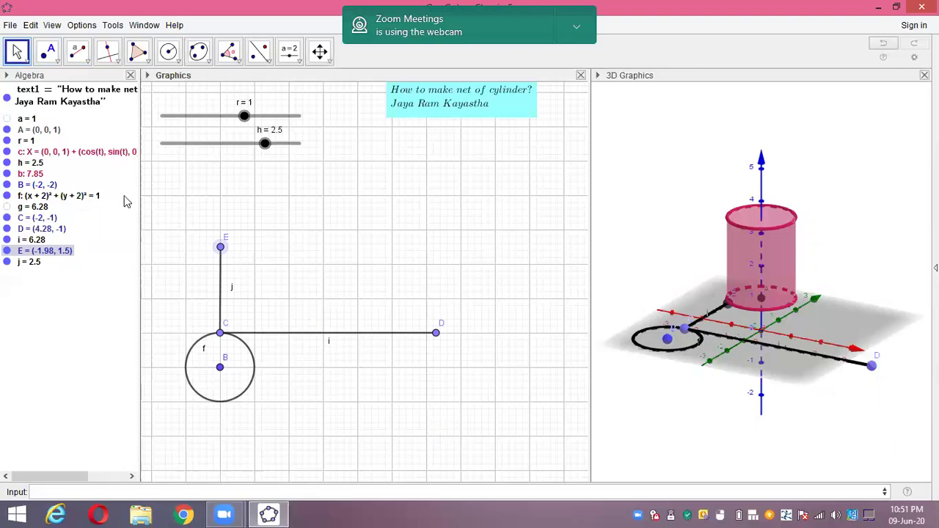
Draw a segment of length h from point D and swing its free endpoint F to stand vertically above D.
{"action": "left_click", "coordinate": [79, 54]}
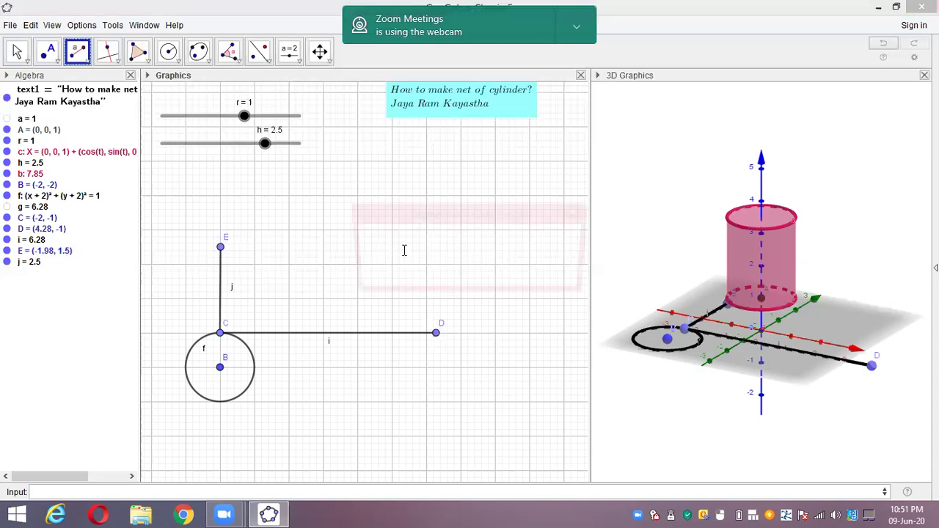
{"action": "type", "text": "h"}
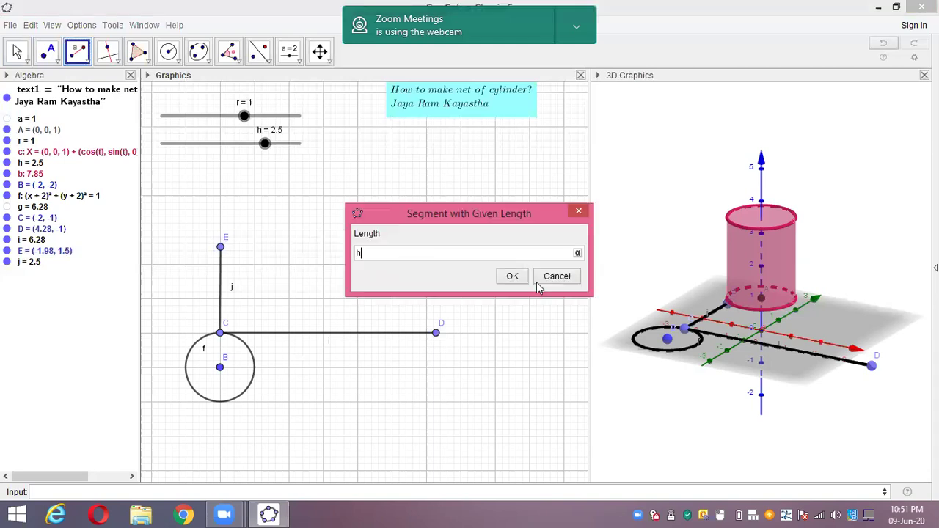
{"action": "left_click", "coordinate": [511, 280]}
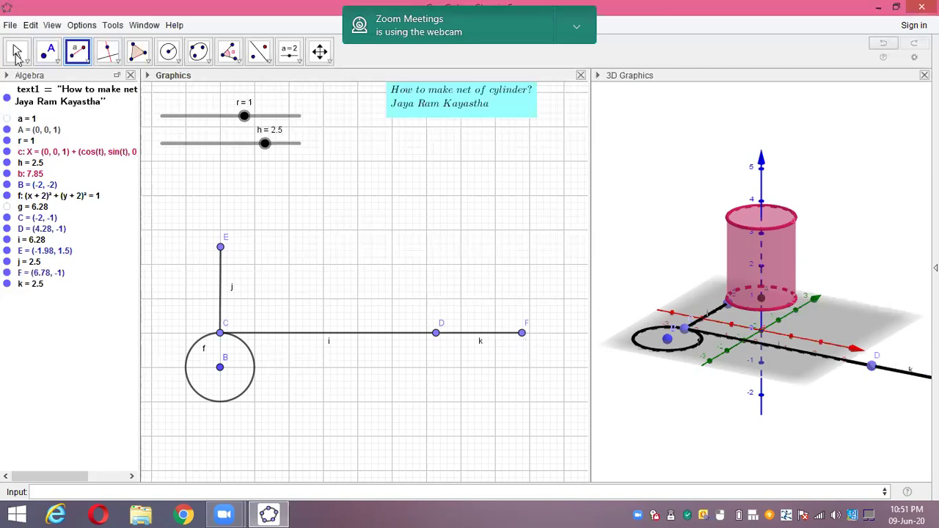
{"action": "left_click", "coordinate": [16, 55]}
{"action": "left_click_drag", "start_coordinate": [507, 331], "coordinate": [499, 292]}
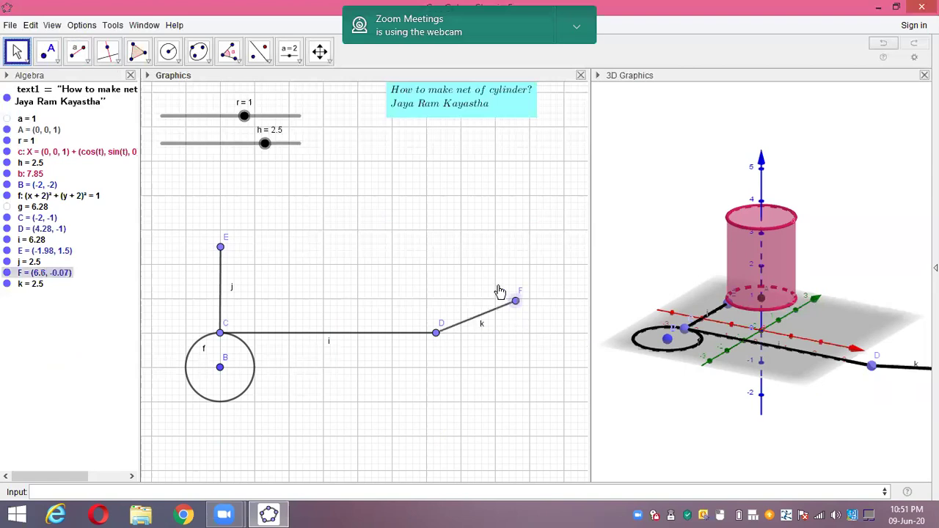
{"action": "left_click_drag", "start_coordinate": [437, 238], "coordinate": [438, 240]}
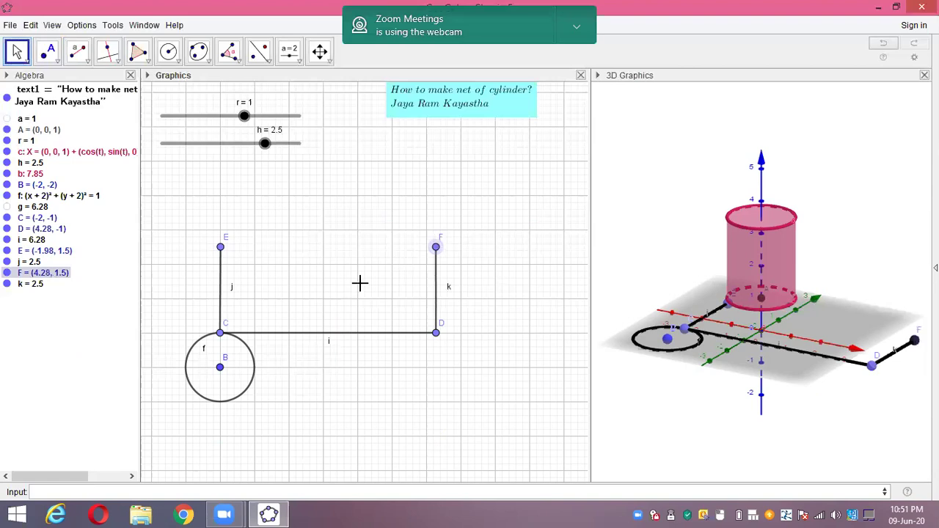
Close the rectangle with a segment joining points E and F.
{"action": "left_click", "coordinate": [81, 55]}
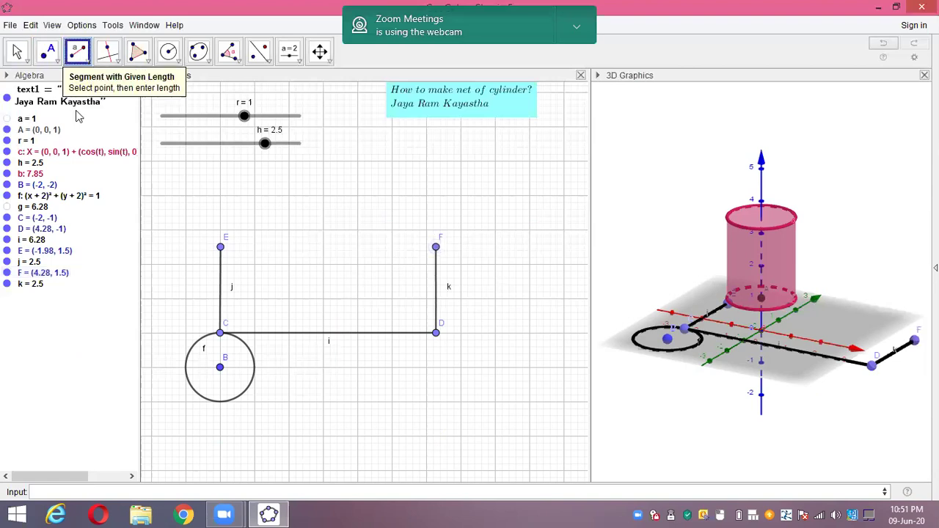
{"action": "left_click", "coordinate": [81, 57]}
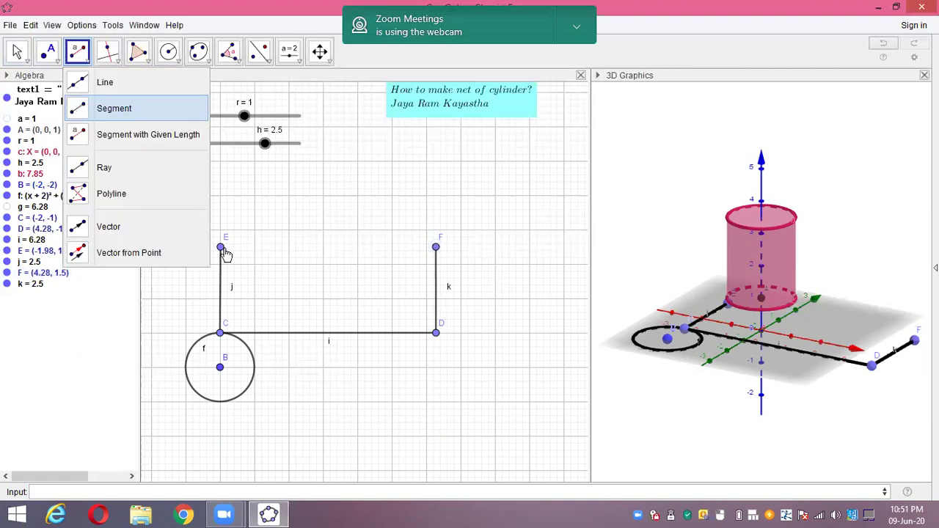
{"action": "left_click", "coordinate": [88, 108]}
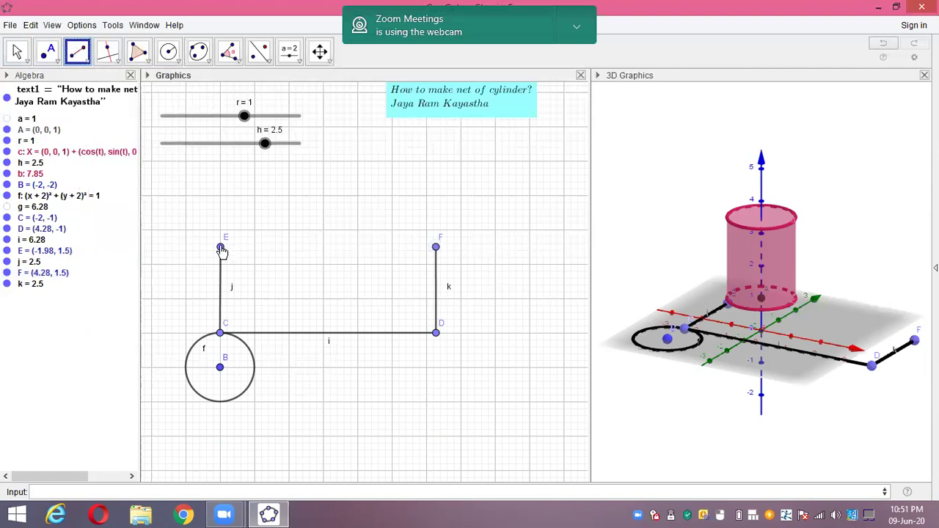
{"action": "left_click", "coordinate": [221, 250]}
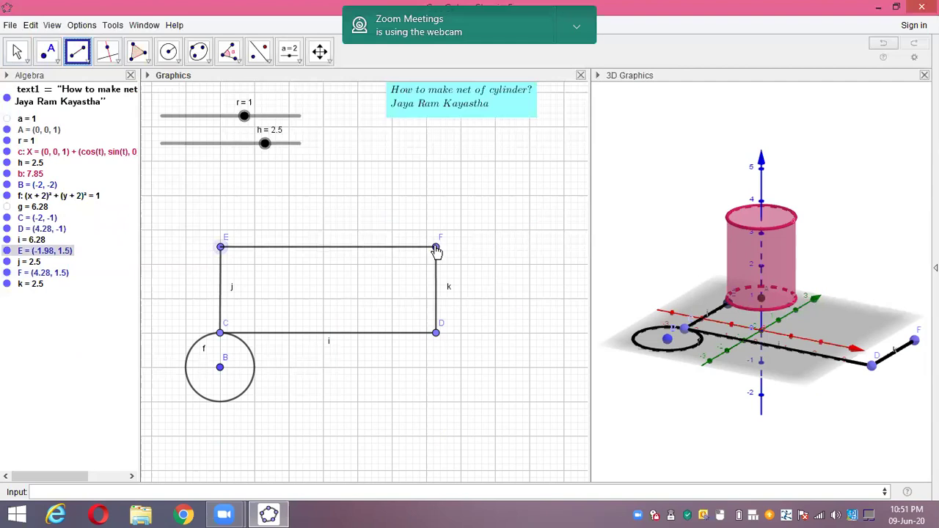
{"action": "left_click", "coordinate": [436, 249]}
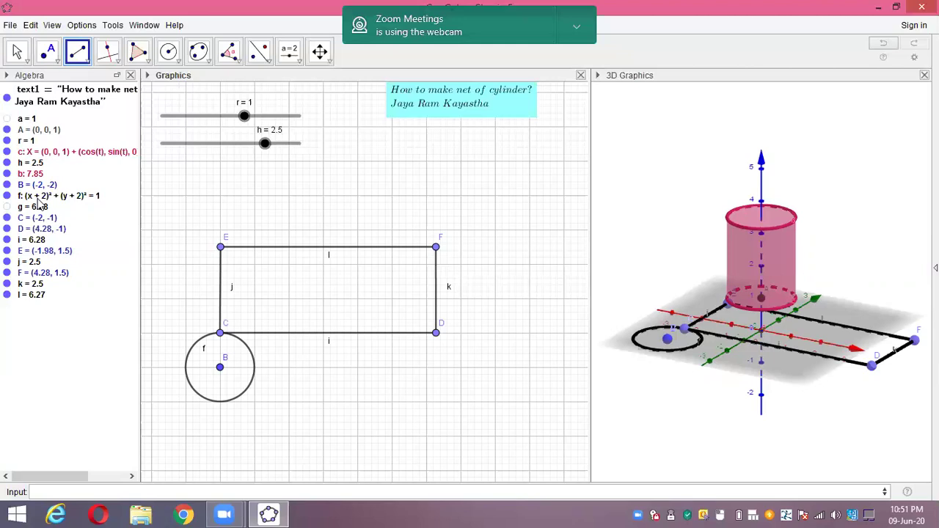
Draw a helper circle of radius r centred at corner F of the rectangle.
{"action": "left_click", "coordinate": [174, 55]}
{"action": "left_click", "coordinate": [169, 106]}
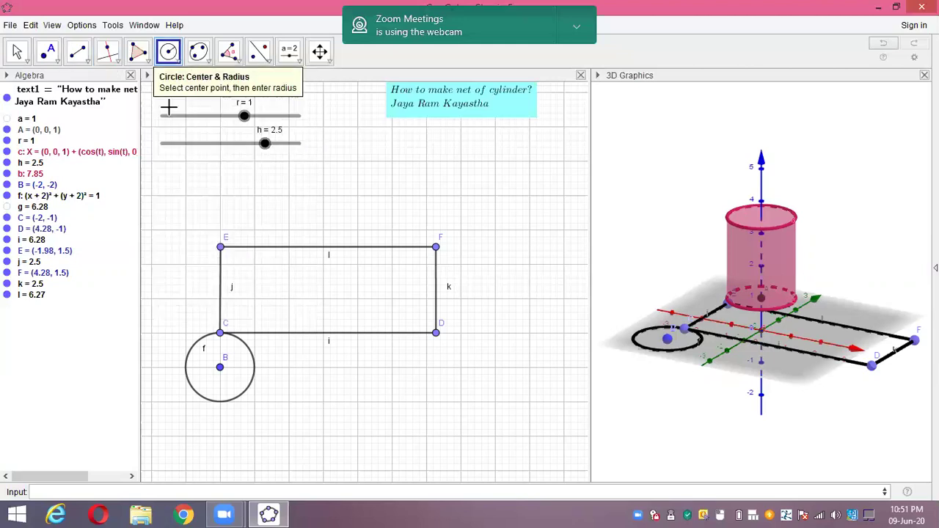
{"action": "left_click", "coordinate": [436, 248]}
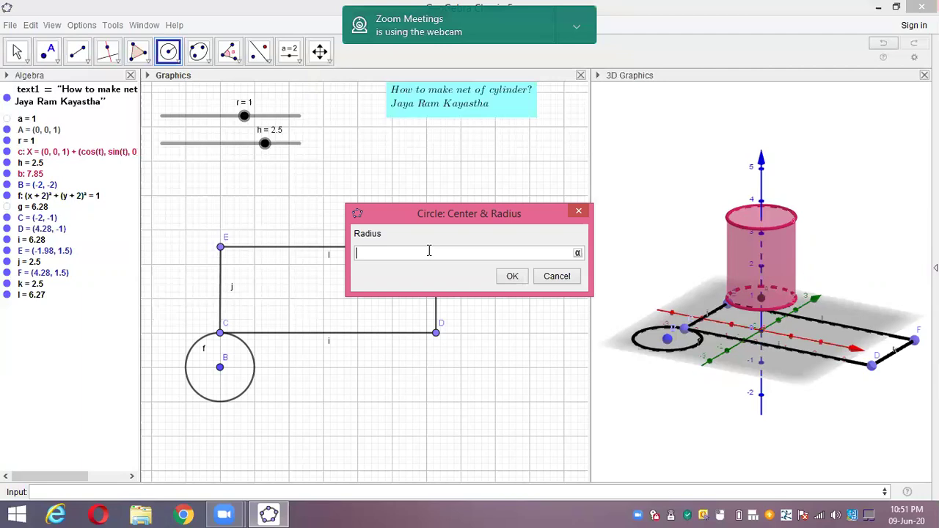
{"action": "type", "text": "r"}
{"action": "key", "text": "Return"}
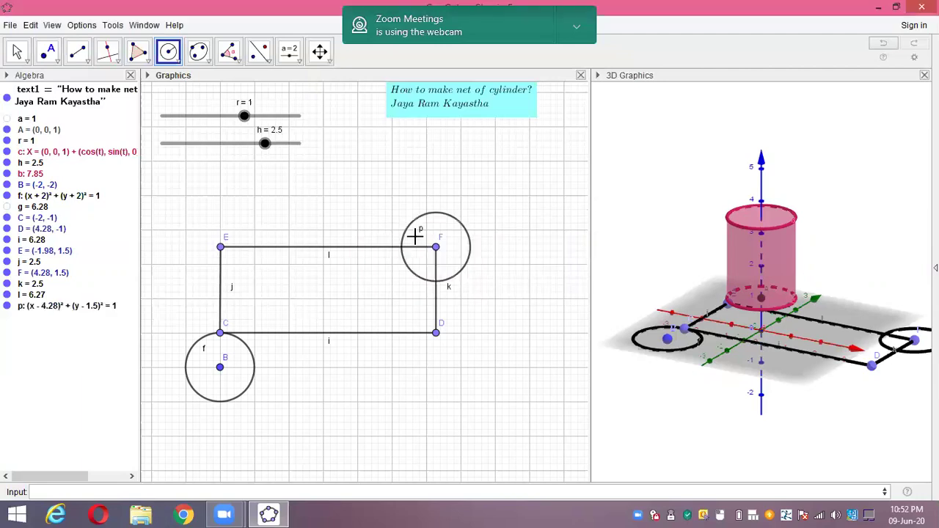
Place point G at the top of the helper circle, draw a circle centred at G through F, and hide the helper circle.
{"action": "left_click", "coordinate": [46, 60]}
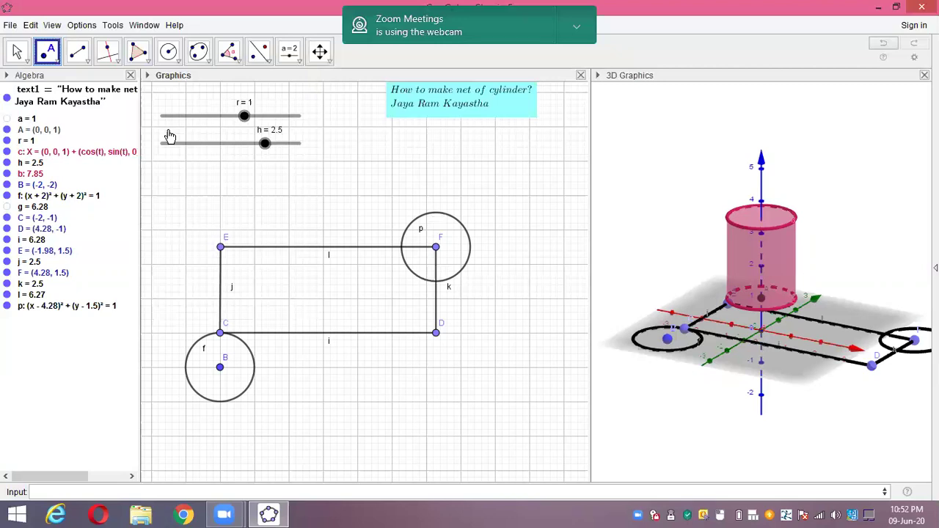
{"action": "left_click", "coordinate": [168, 51]}
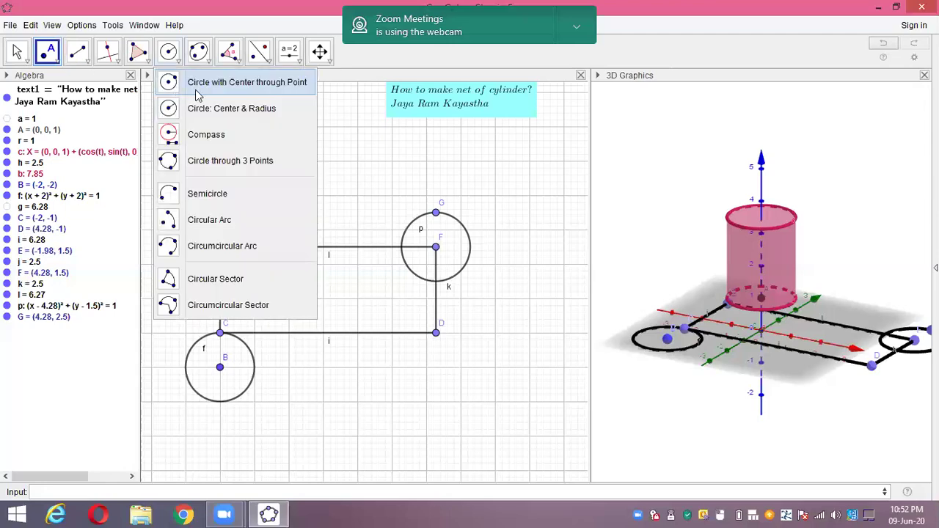
{"action": "left_click", "coordinate": [237, 84]}
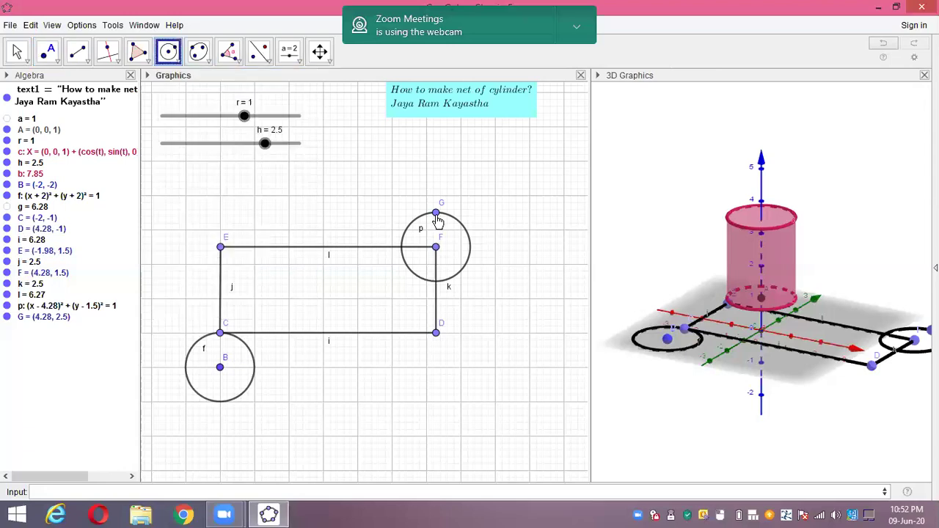
{"action": "left_click", "coordinate": [436, 248]}
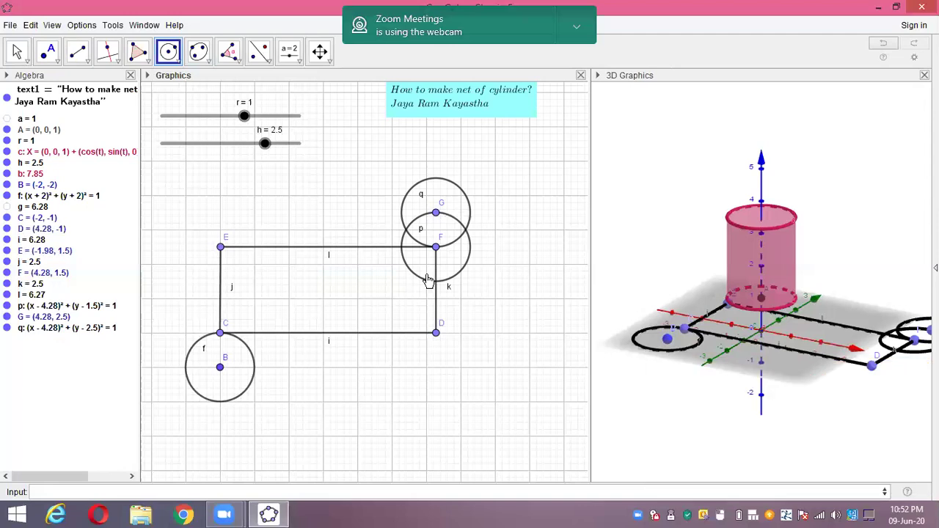
{"action": "left_click", "coordinate": [6, 306]}
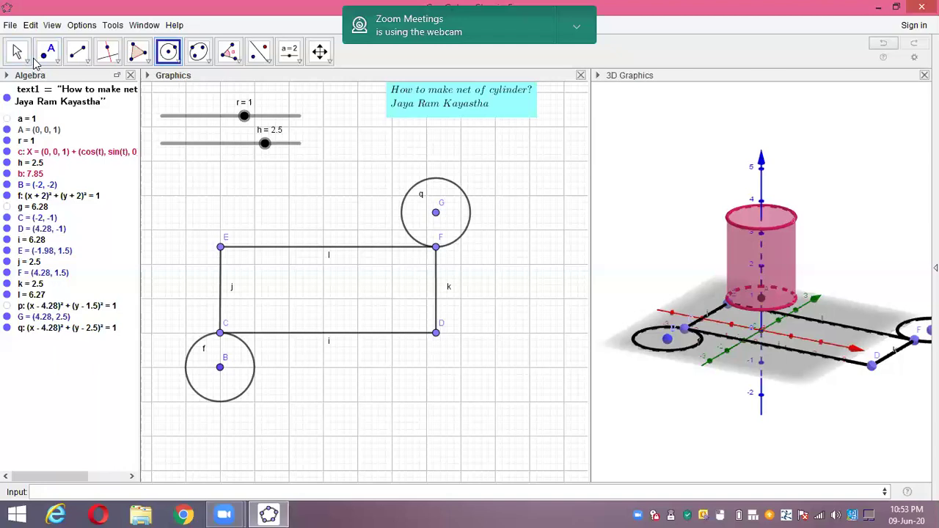
Test the net by varying the radius slider r in both directions, and leave it at 1.1.
{"action": "key", "text": "Escape"}
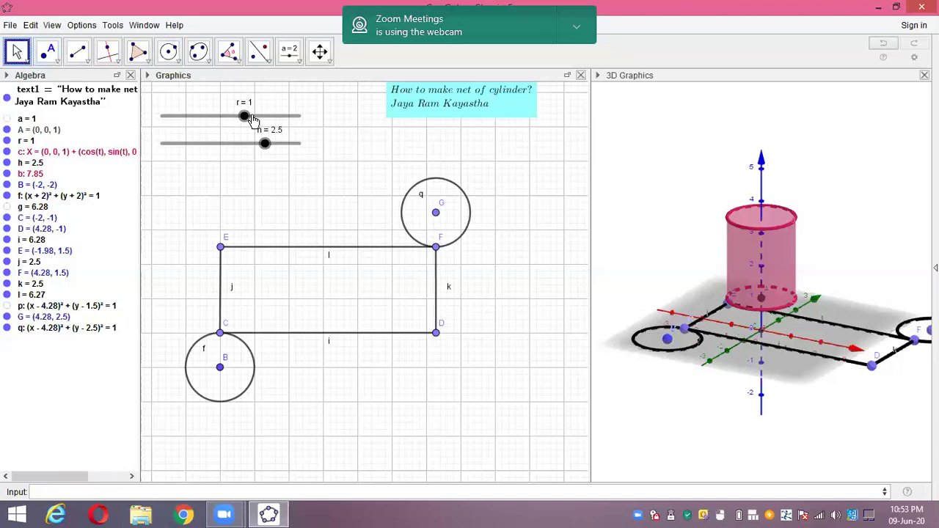
{"action": "left_click_drag", "start_coordinate": [249, 120], "coordinate": [252, 120]}
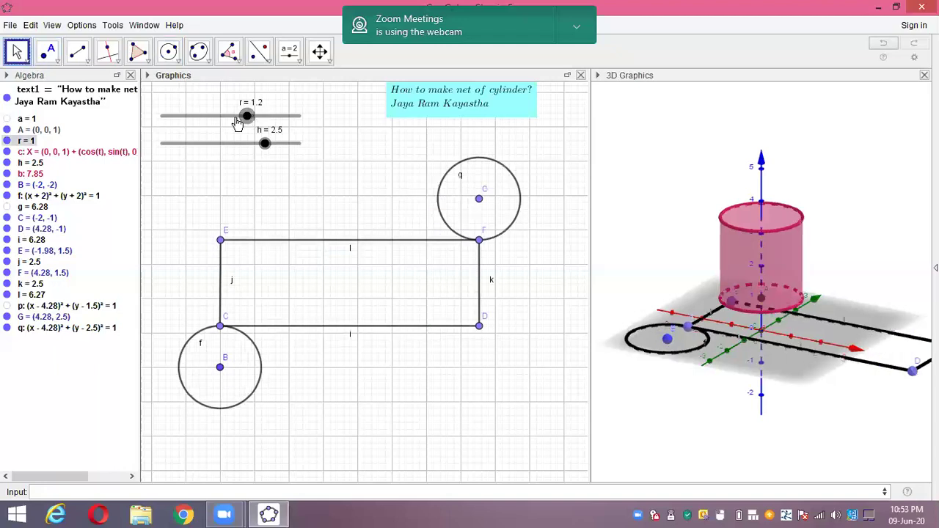
{"action": "key", "text": "Left"}
{"action": "key", "text": "Left"}
{"action": "key", "text": "Left"}
{"action": "key", "text": "Left"}
{"action": "key", "text": "Left"}
{"action": "key", "text": "Left"}
{"action": "key", "text": "Left"}
{"action": "key", "text": "Left"}
{"action": "key", "text": "Right"}
{"action": "key", "text": "Right"}
{"action": "key", "text": "Right"}
{"action": "key", "text": "Right"}
{"action": "key", "text": "Right"}
{"action": "key", "text": "Right"}
{"action": "key", "text": "Right"}
{"action": "key", "text": "Right"}
{"action": "key", "text": "Right"}
{"action": "key", "text": "Right"}
{"action": "key", "text": "Right"}
{"action": "key", "text": "Right"}
{"action": "key", "text": "Right"}
{"action": "key", "text": "Right"}
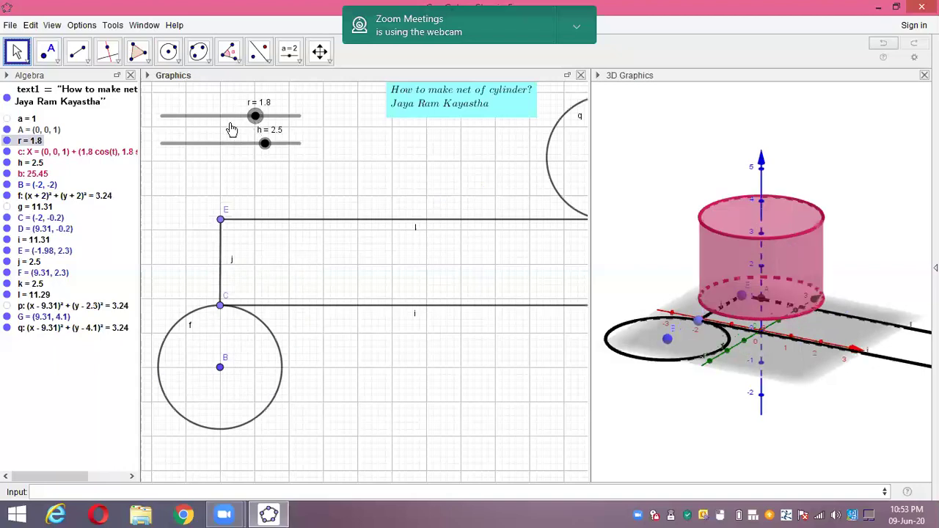
{"action": "key", "text": "Left"}
{"action": "key", "text": "Left"}
{"action": "key", "text": "Left"}
{"action": "key", "text": "Left"}
{"action": "key", "text": "Left"}
{"action": "key", "text": "Left"}
{"action": "key", "text": "Left"}
{"action": "key", "text": "Left"}
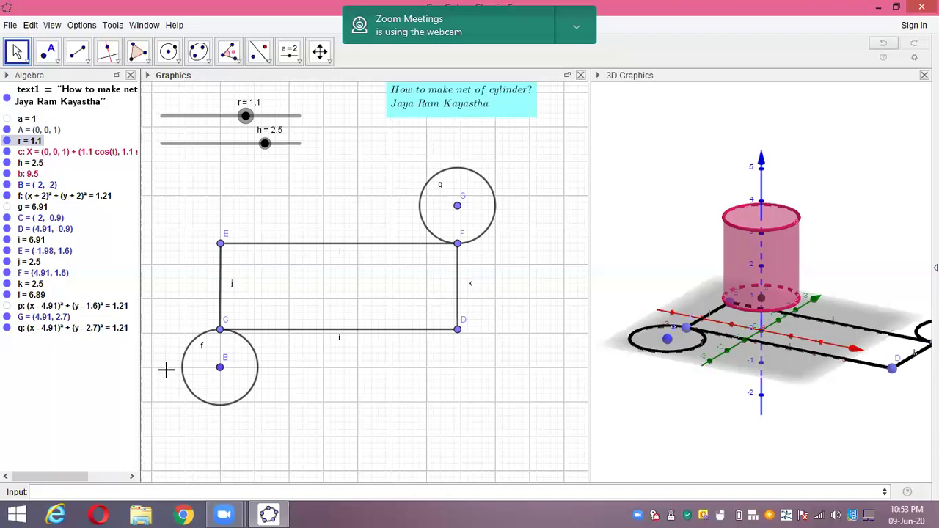
{"action": "left_click", "coordinate": [170, 53]}
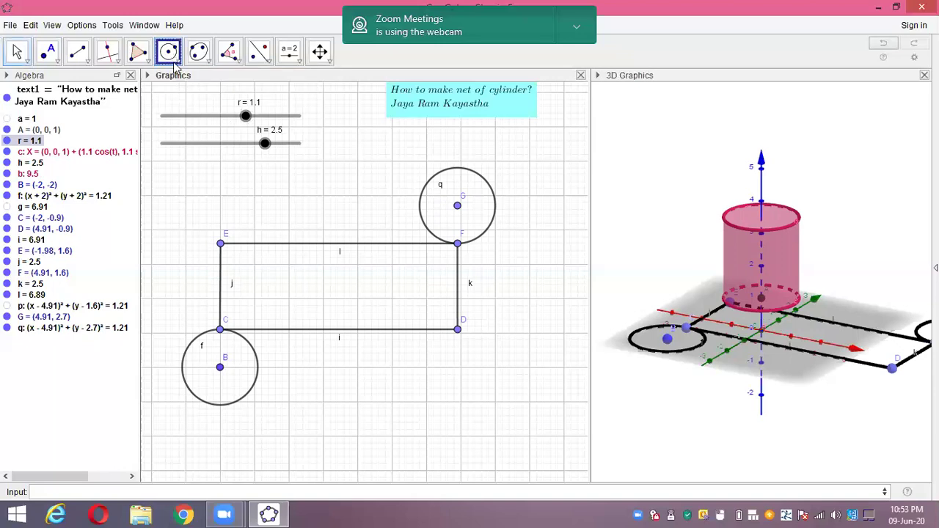
{"action": "left_click", "coordinate": [175, 63]}
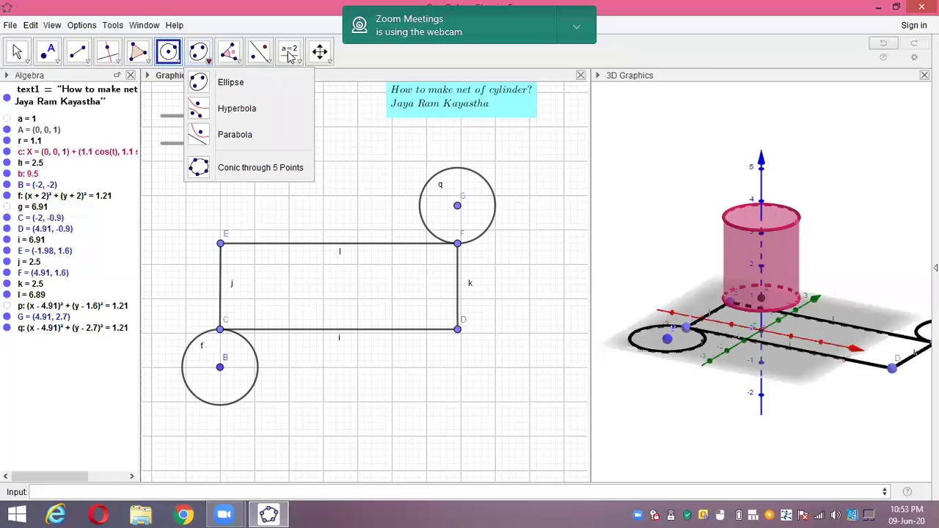
{"action": "mouse_move", "coordinate": [292, 58]}
{"action": "mouse_move", "coordinate": [241, 57]}
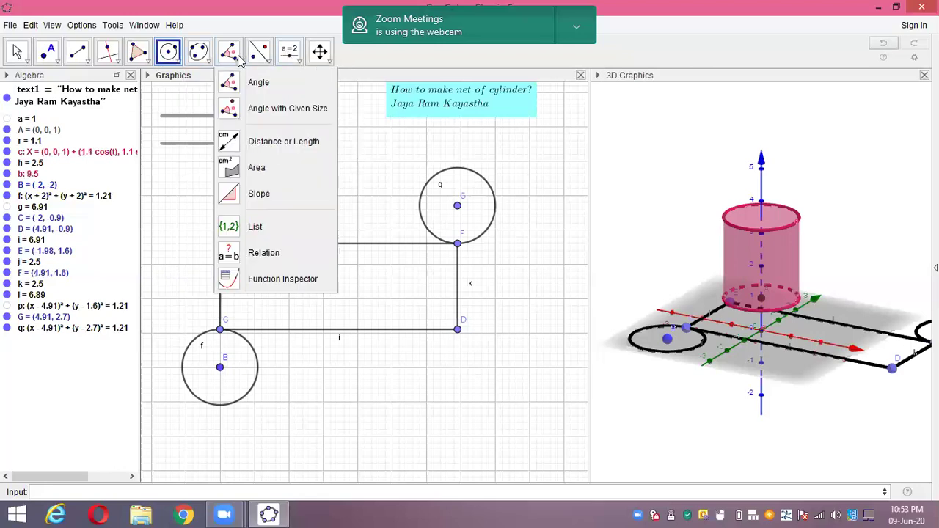
{"action": "left_click", "coordinate": [230, 175]}
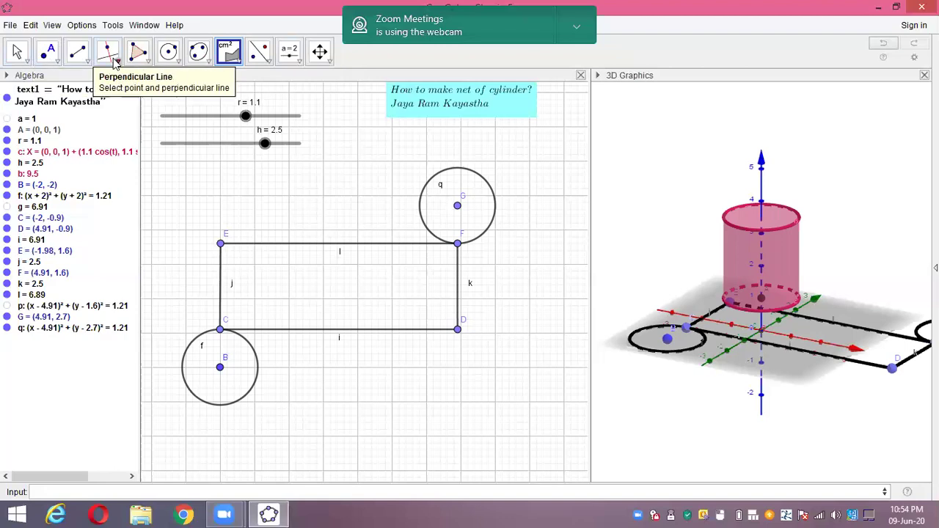
Draw a circle centred at B through a new point H on the upper-left part of base circle f.
{"action": "left_click", "coordinate": [170, 63]}
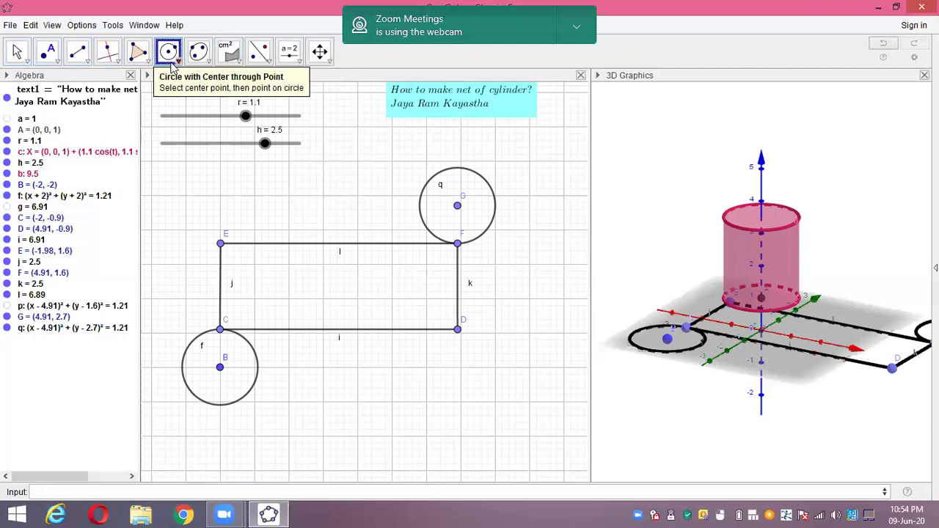
{"action": "left_click", "coordinate": [171, 63]}
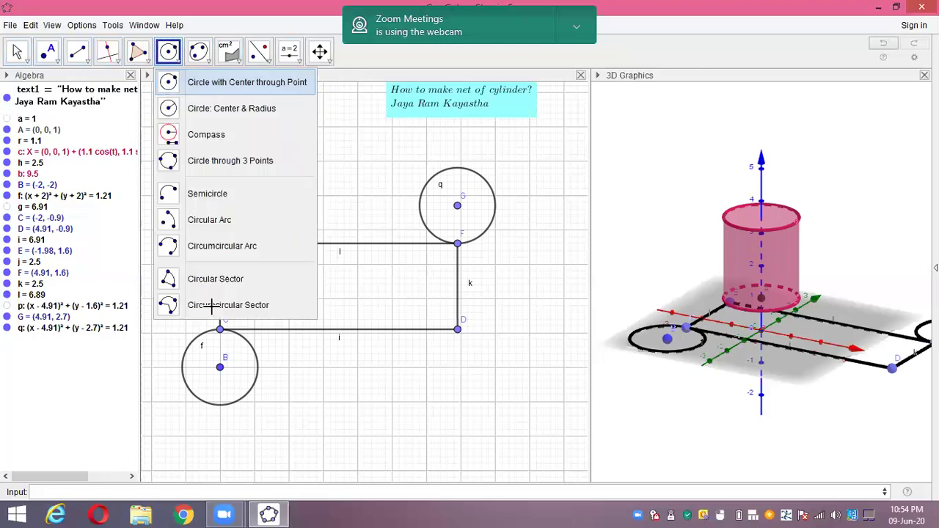
{"action": "left_click", "coordinate": [221, 364]}
{"action": "left_click", "coordinate": [221, 364]}
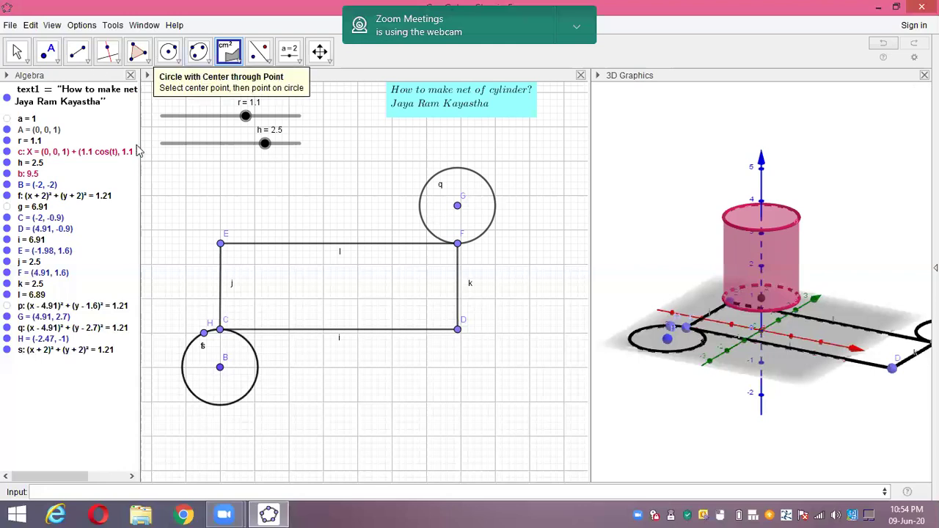
Create a polygon over the rectangle's corners E, C, D and F, and place two area labels inside it.
{"action": "left_click", "coordinate": [144, 65]}
{"action": "left_click", "coordinate": [227, 55]}
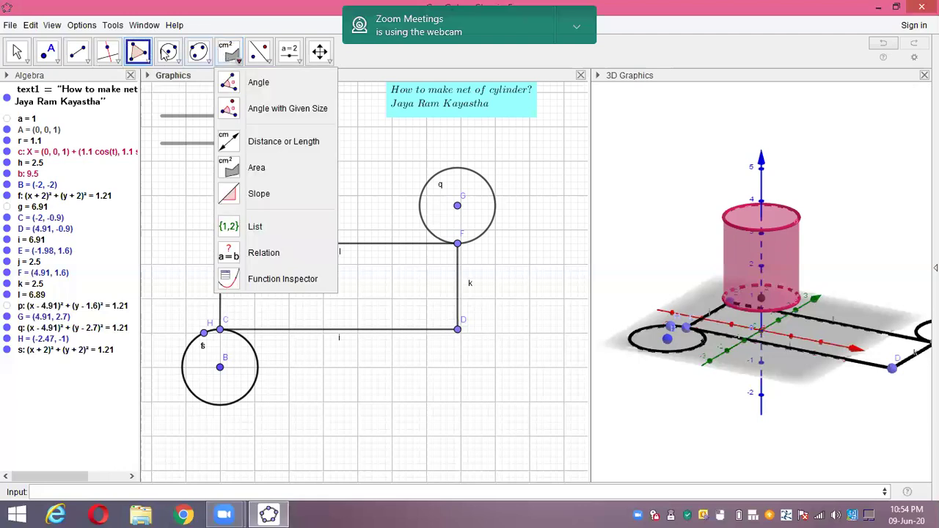
{"action": "mouse_move", "coordinate": [138, 52]}
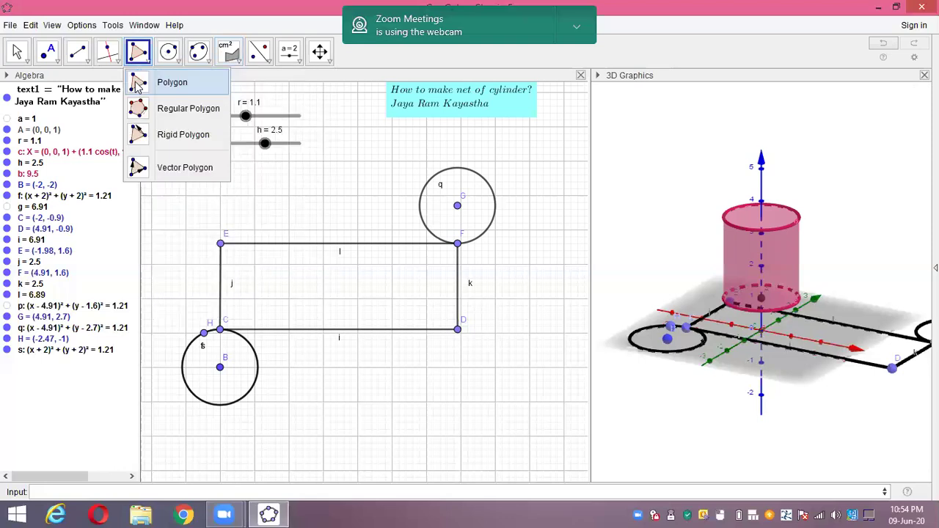
{"action": "left_click", "coordinate": [136, 85]}
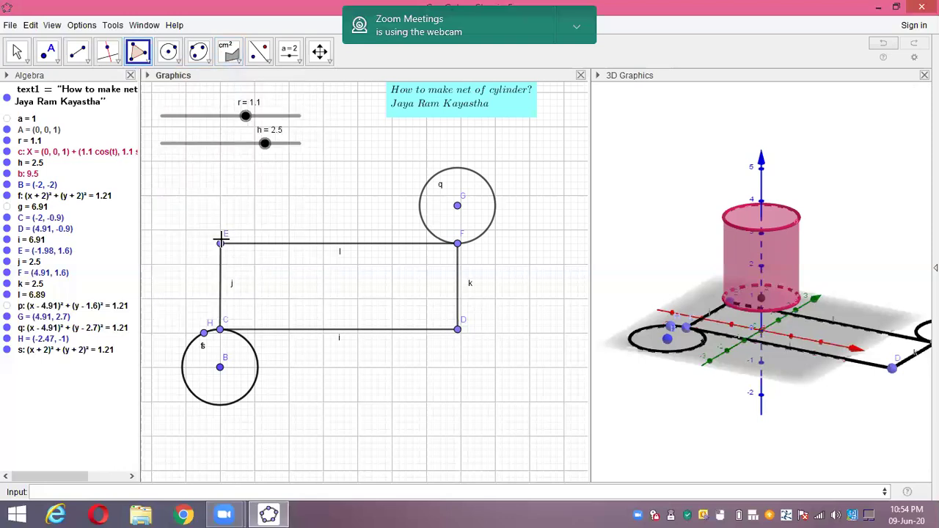
{"action": "left_click", "coordinate": [220, 243]}
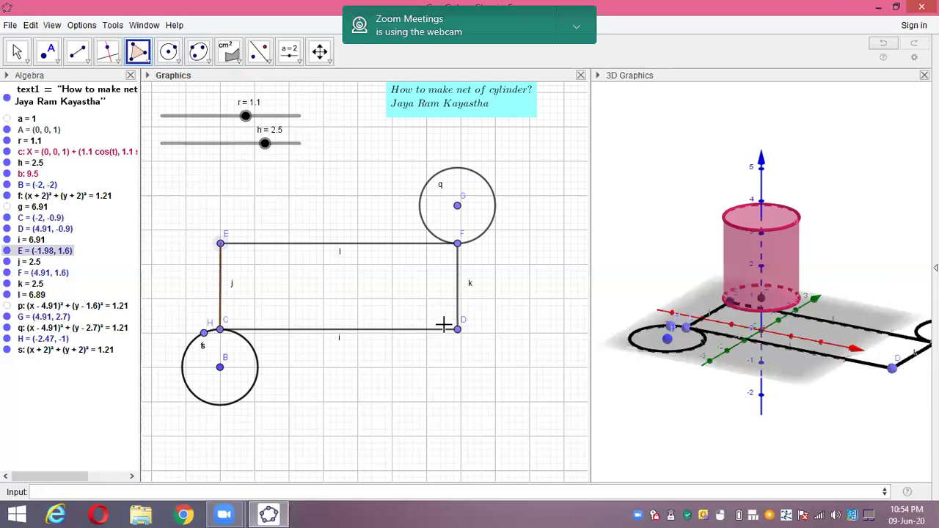
{"action": "left_click", "coordinate": [457, 328]}
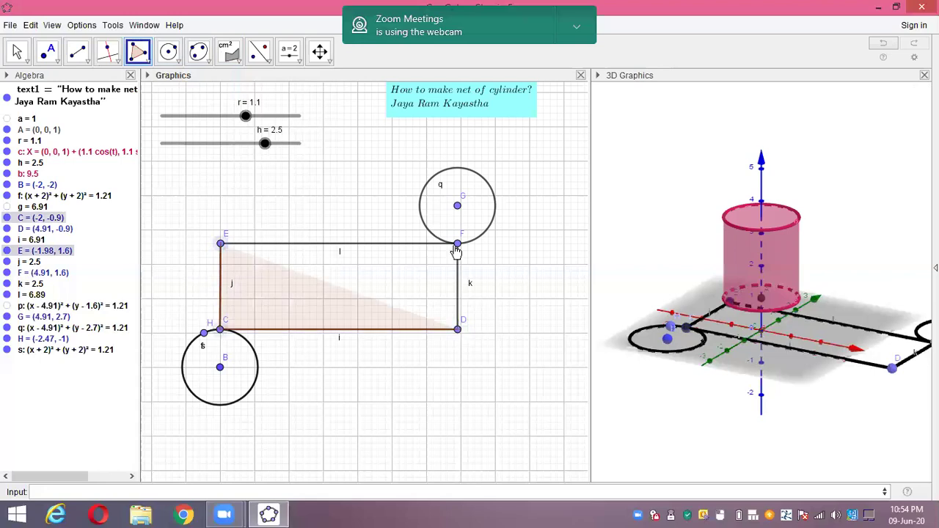
{"action": "left_click", "coordinate": [220, 245]}
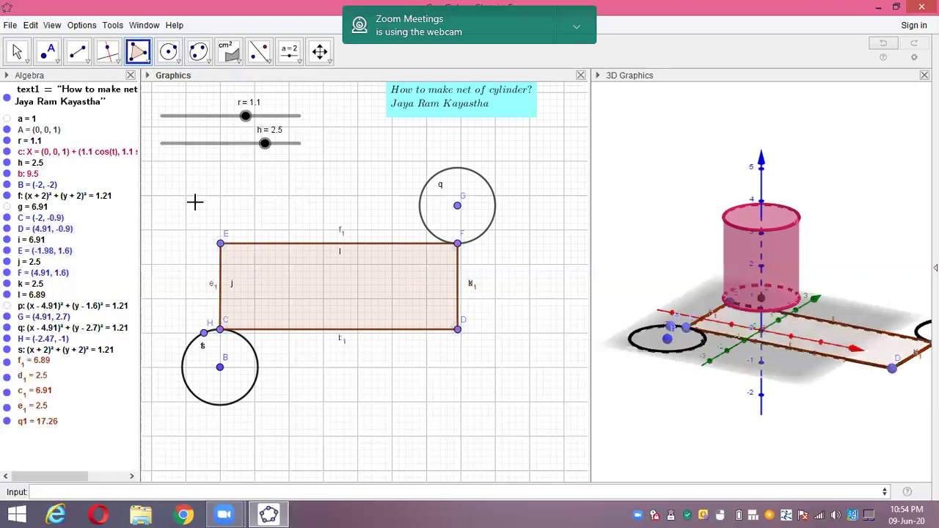
{"action": "left_click", "coordinate": [326, 292]}
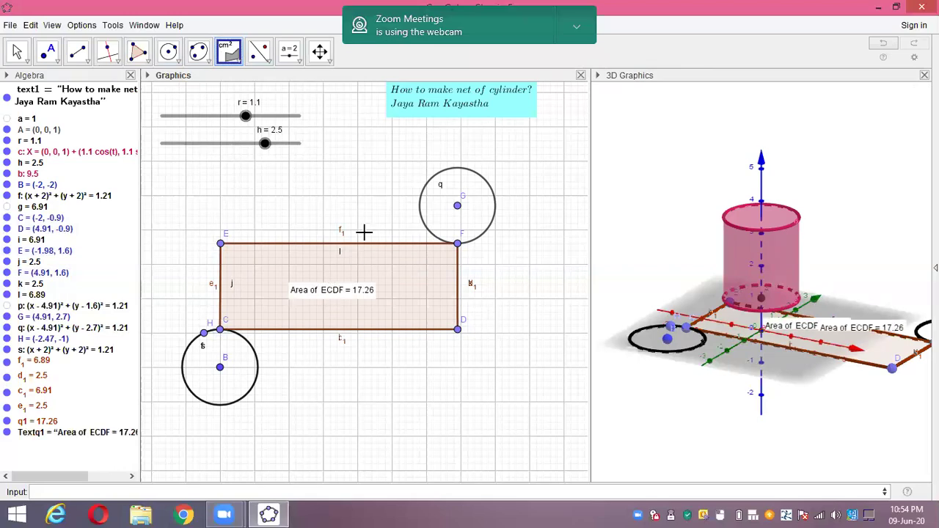
{"action": "left_click", "coordinate": [374, 268]}
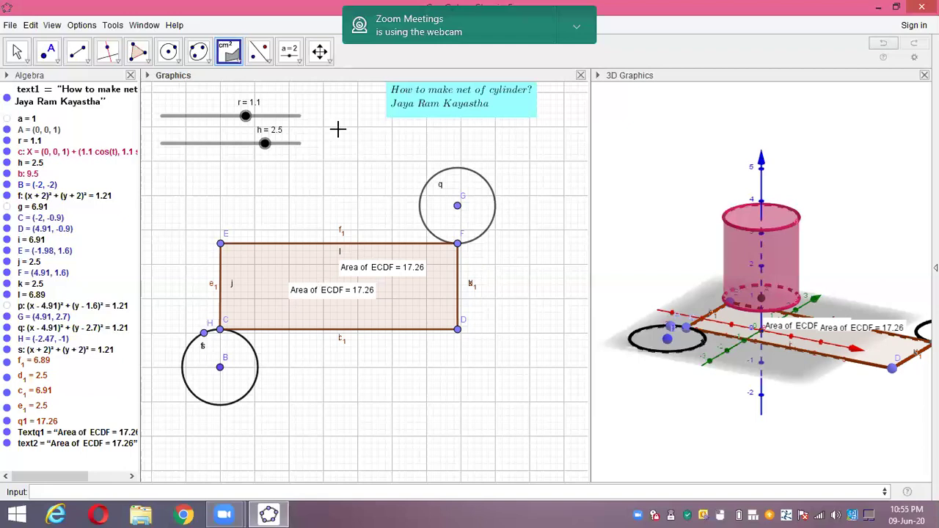
Add a button above the rectangle with caption "new" and start its GeoGebra script with r=RandomBetween(1,6).
{"action": "left_click", "coordinate": [327, 63]}
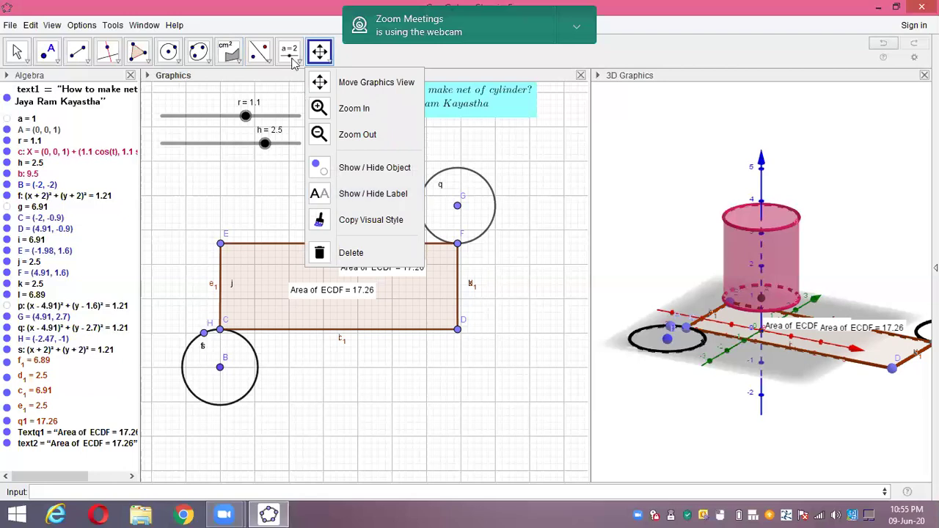
{"action": "mouse_move", "coordinate": [294, 71]}
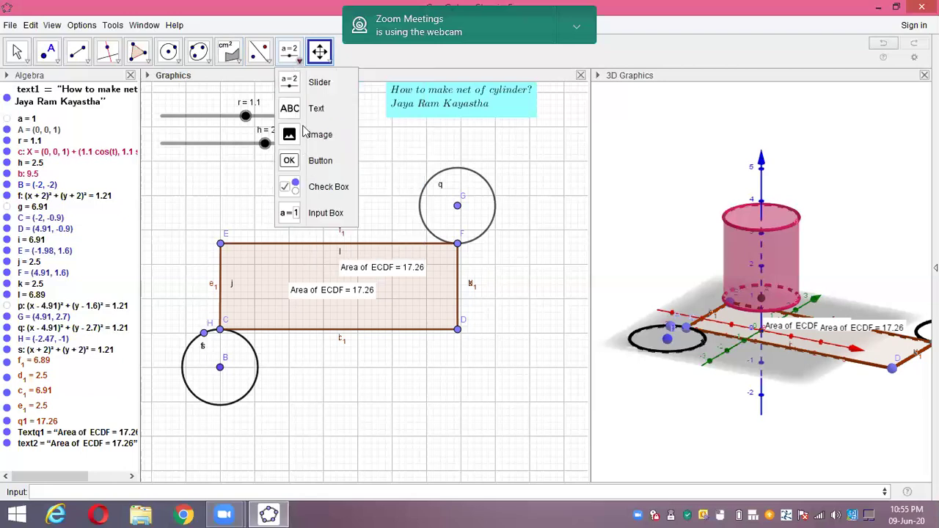
{"action": "left_click", "coordinate": [355, 141]}
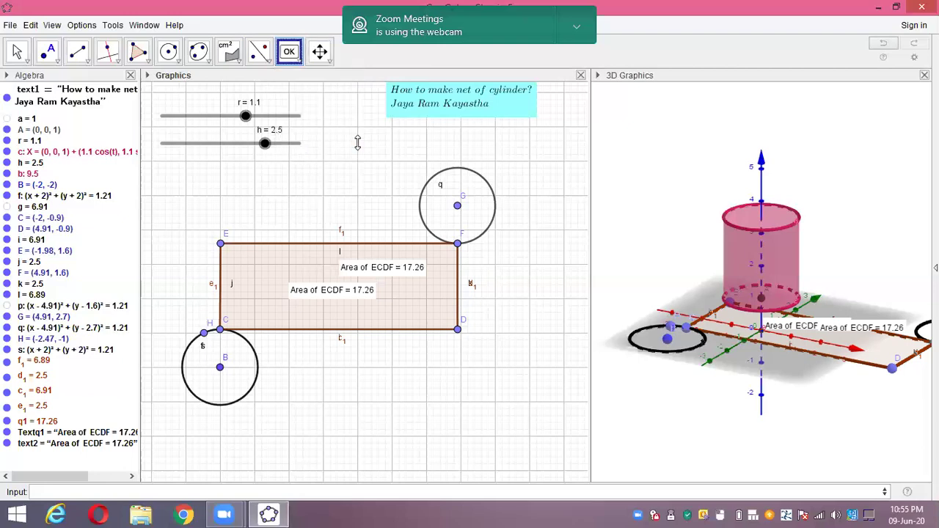
{"action": "left_click", "coordinate": [377, 174]}
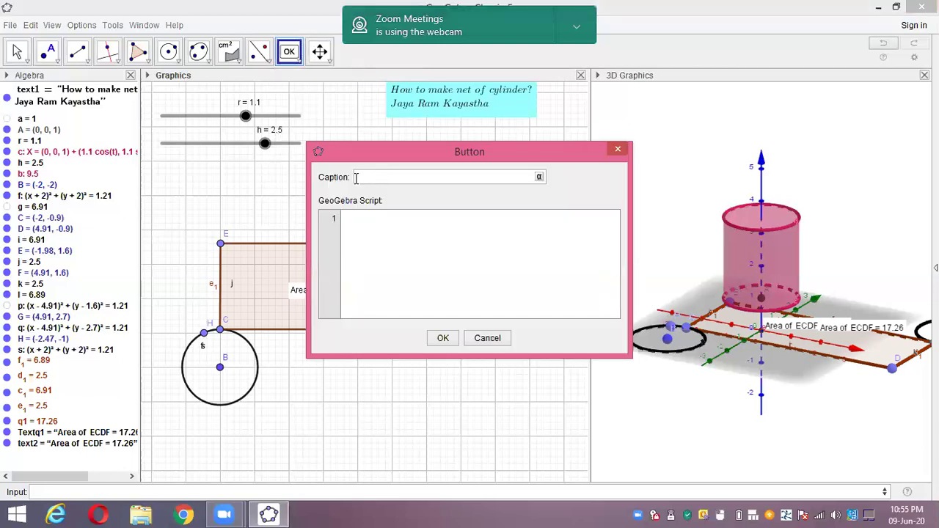
{"action": "type", "text": "new"}
{"action": "left_click", "coordinate": [357, 244]}
{"action": "type", "text": "r="}
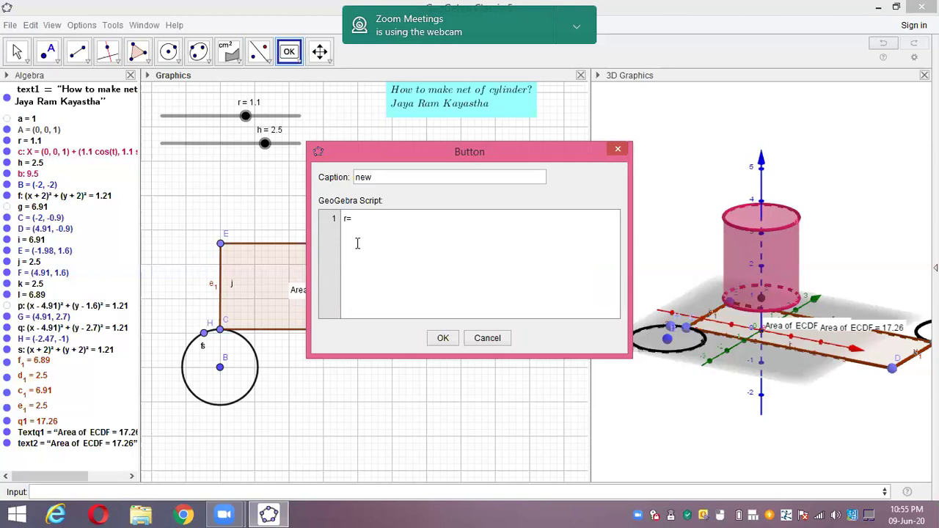
{"action": "type", "text": "RandomBetweem"}
{"action": "key", "text": "BackSpace"}
{"action": "type", "text": "n(1"}
{"action": "type", "text": ",6"}
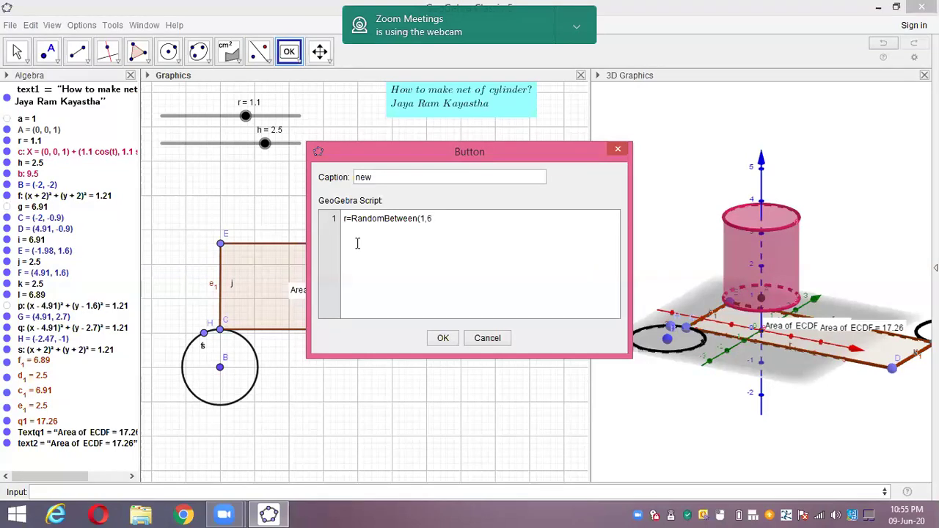
{"action": "type", "text": ")"}
Duplicate the script line as h=RandomBetween(1,6) on the second line and create the button.
{"action": "key", "text": "ctrl+a"}
{"action": "key", "text": "ctrl+c"}
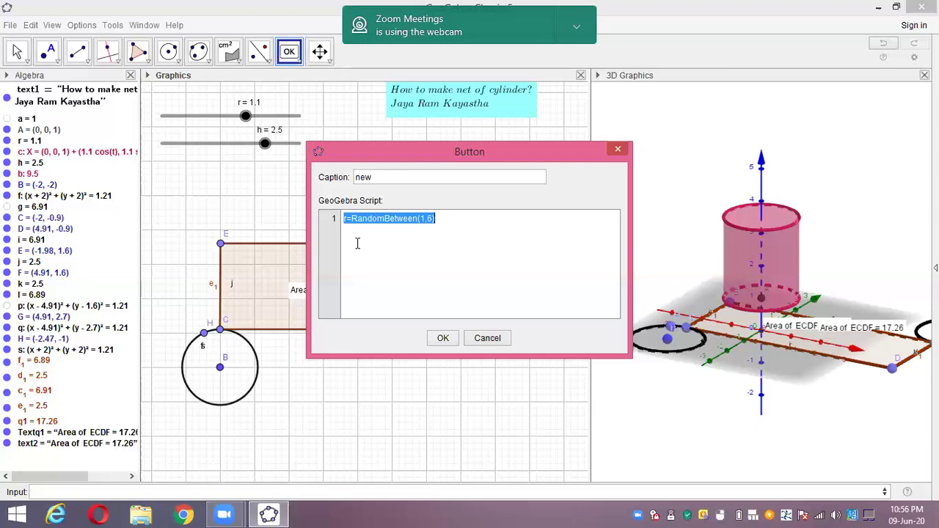
{"action": "left_click", "coordinate": [357, 243]}
{"action": "key", "text": "Return"}
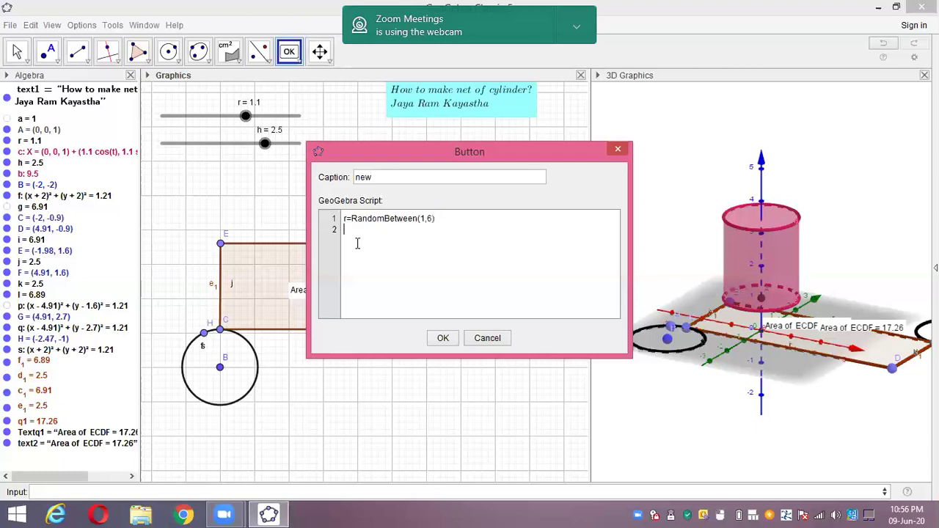
{"action": "key", "text": "ctrl+v"}
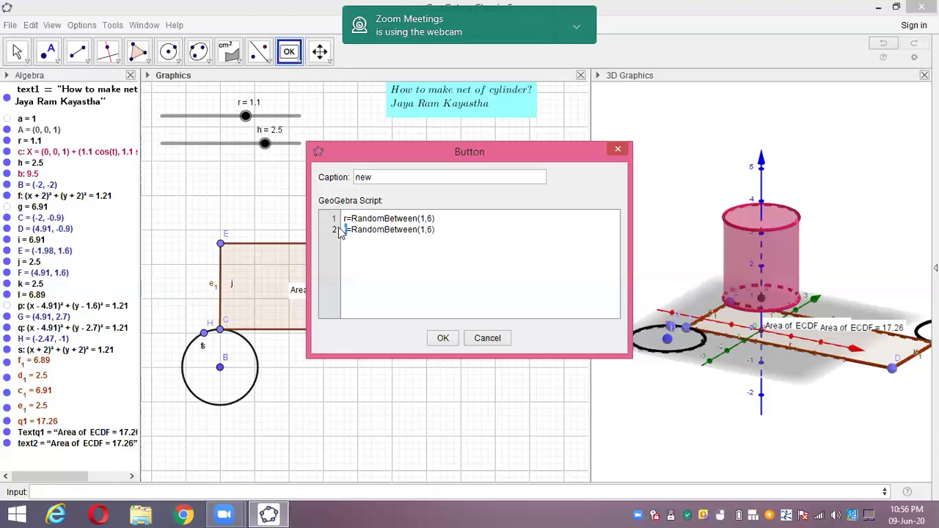
{"action": "type", "text": "h"}
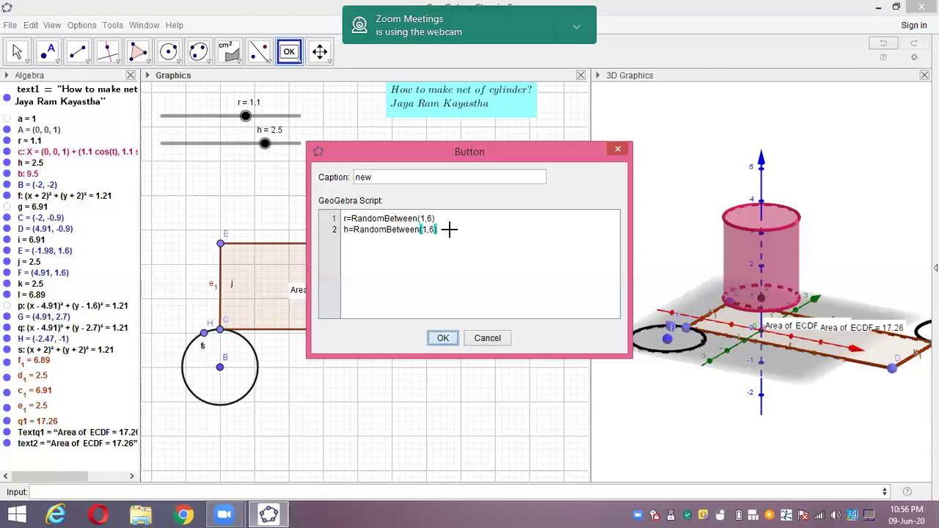
{"action": "key", "text": "Return"}
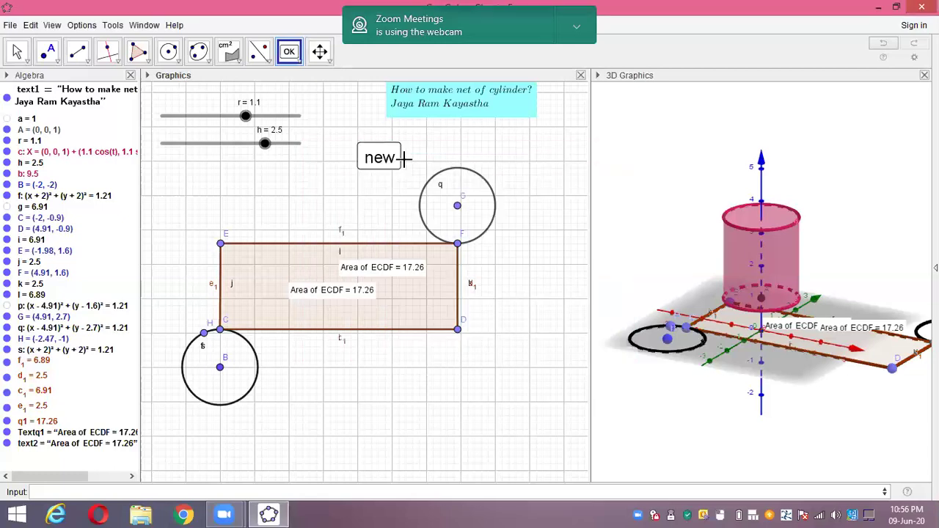
Hide the r and h sliders and close the Algebra view.
{"action": "left_click", "coordinate": [7, 118]}
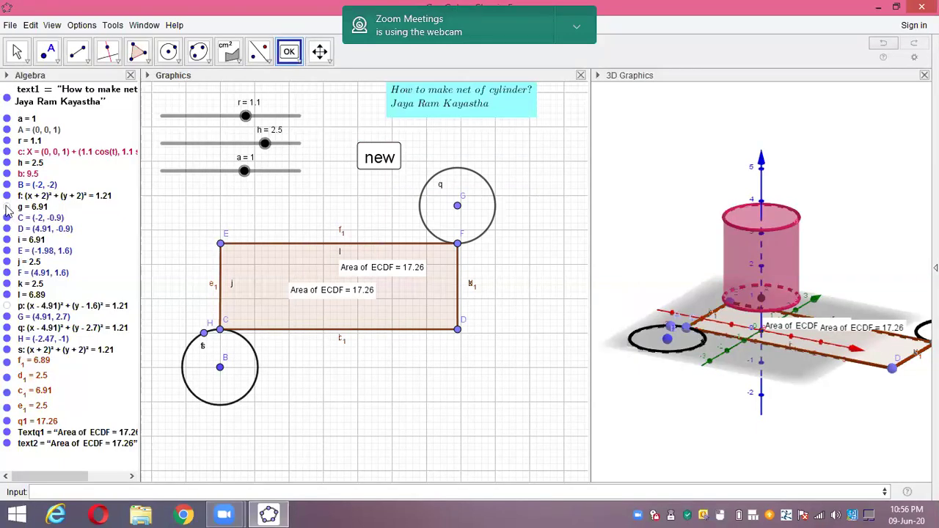
{"action": "left_click", "coordinate": [7, 118]}
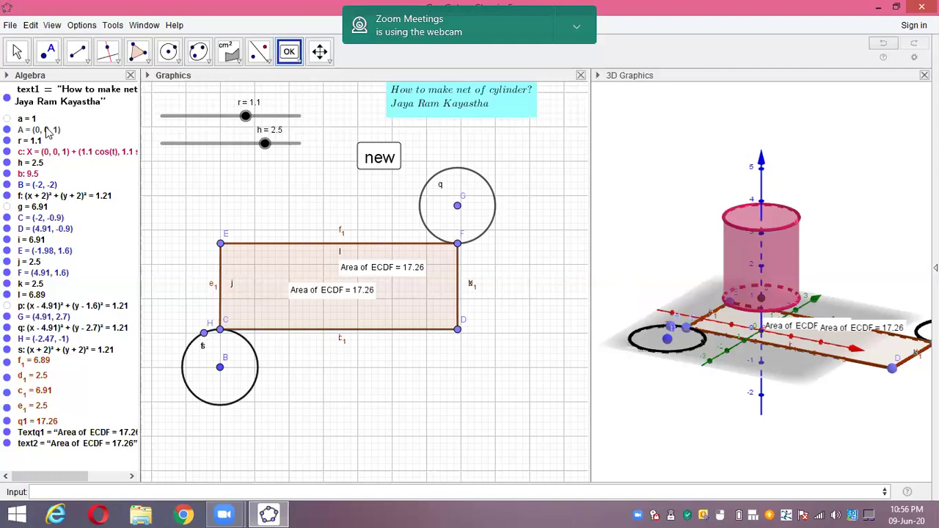
{"action": "left_click", "coordinate": [6, 141]}
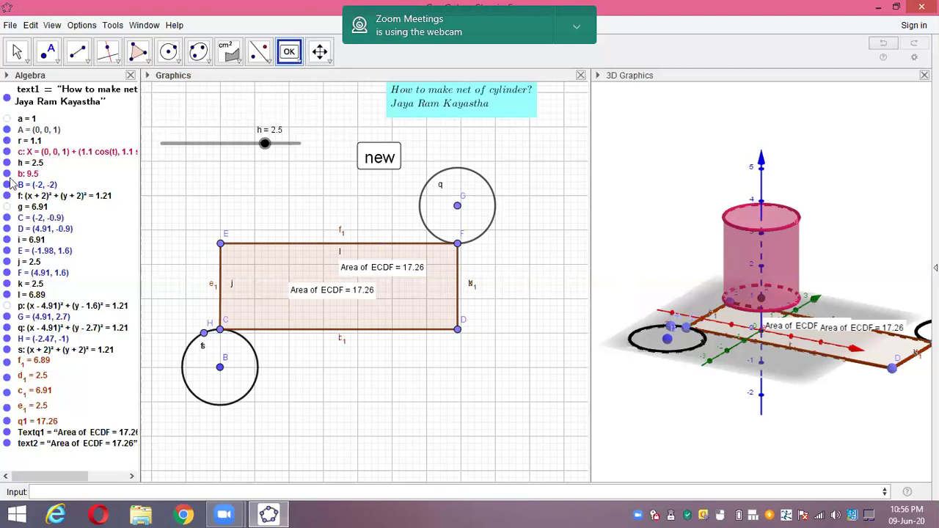
{"action": "left_click", "coordinate": [7, 163]}
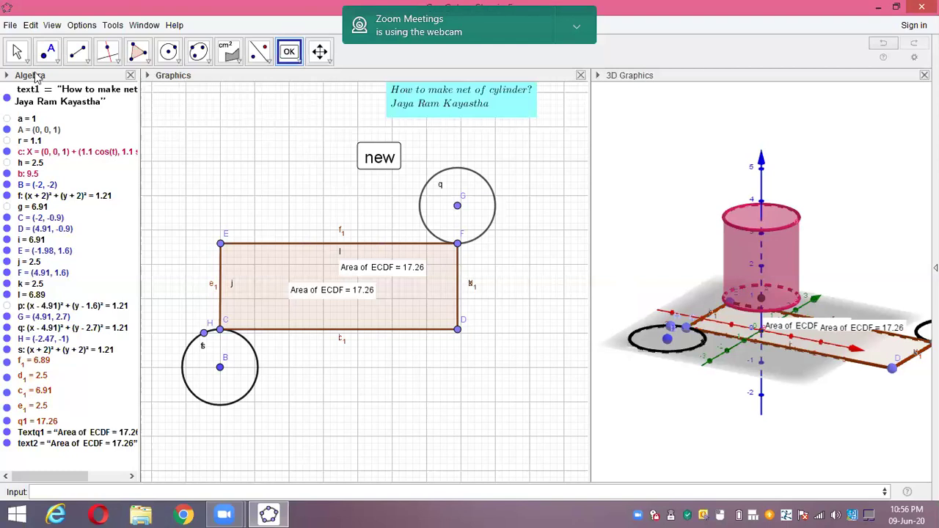
{"action": "left_click", "coordinate": [130, 78]}
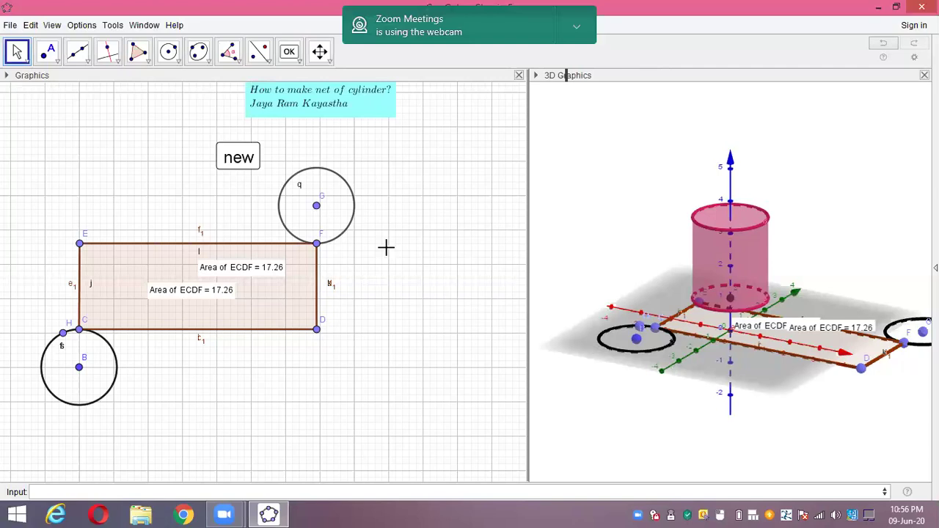
Test the "new" button by generating random cylinder dimensions twice and inspect the entire resized net.
{"action": "left_click", "coordinate": [230, 159]}
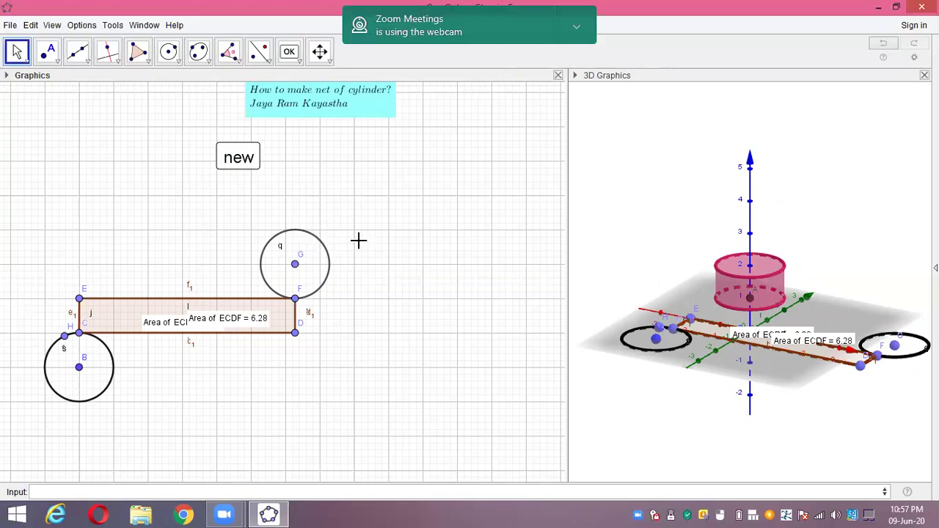
{"action": "left_click", "coordinate": [239, 157]}
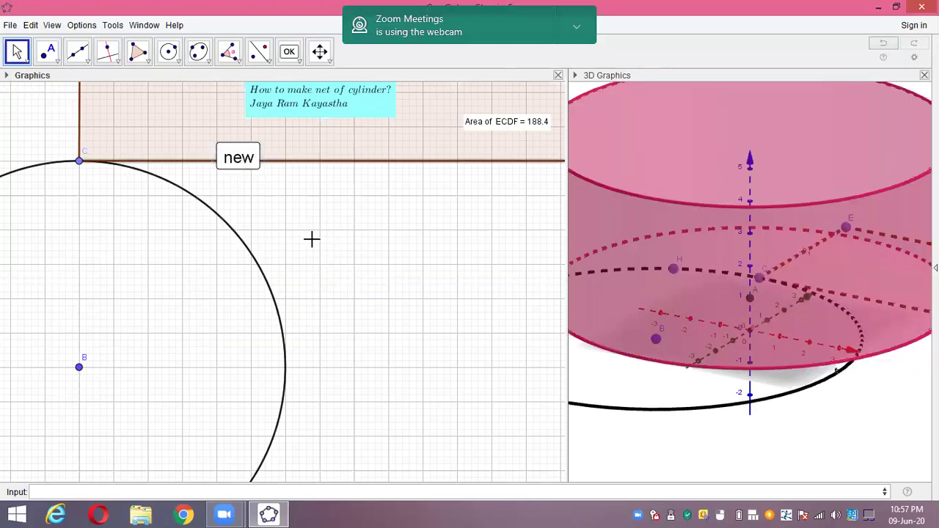
{"action": "scroll", "coordinate": [312, 239], "scroll_direction": "up", "scroll_amount": 1}
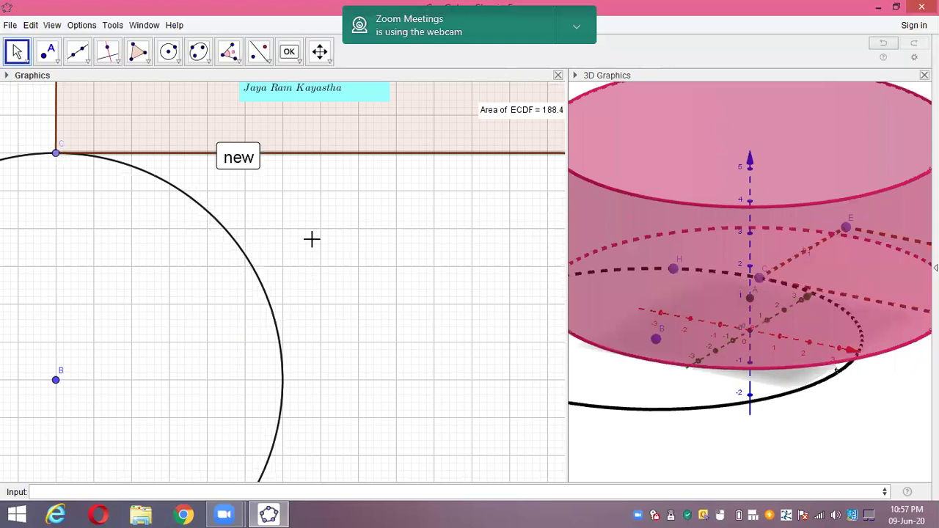
{"action": "scroll", "coordinate": [311, 239], "scroll_direction": "down", "scroll_amount": 3}
{"action": "scroll", "coordinate": [311, 239], "scroll_direction": "down", "scroll_amount": 5}
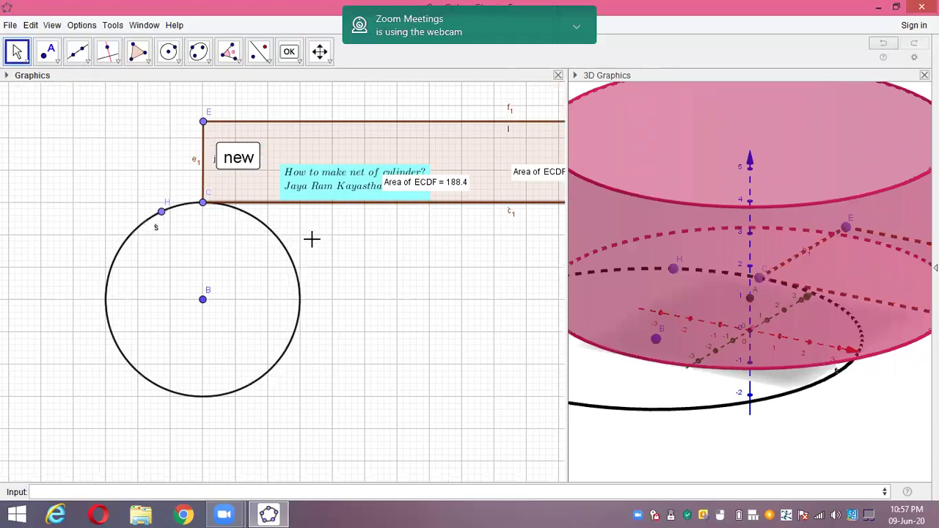
{"action": "scroll", "coordinate": [303, 189], "scroll_direction": "down", "scroll_amount": 3}
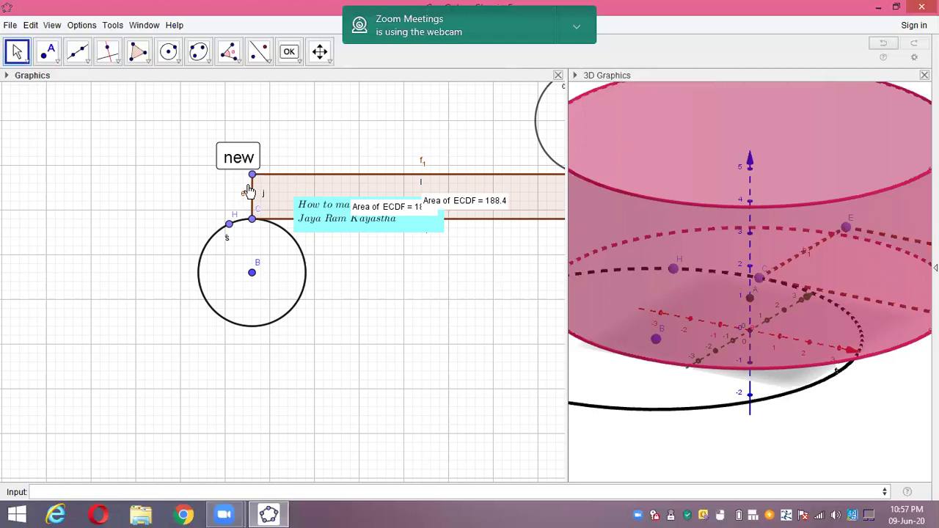
Generate another random cylinder with the "new" button and move the title text above the net's rectangle.
{"action": "key", "text": "ctrl+z"}
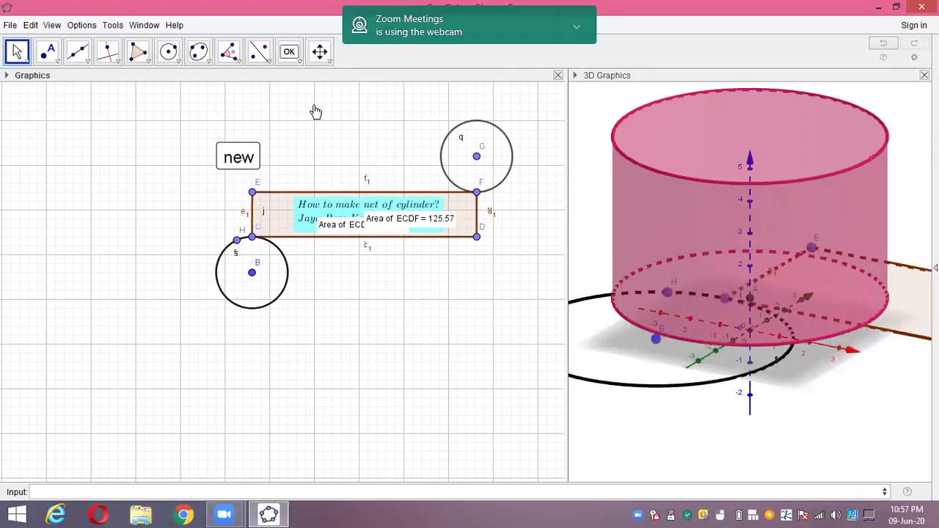
{"action": "key", "text": "ctrl+z"}
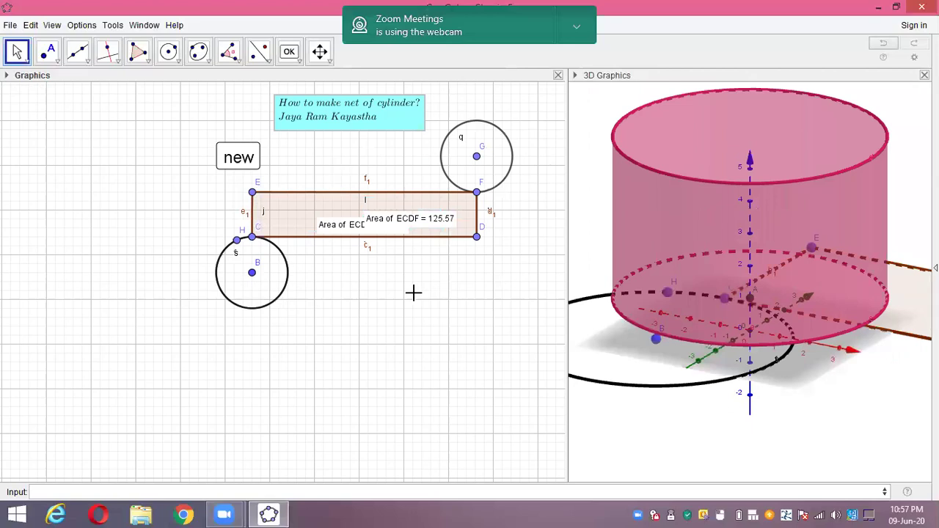